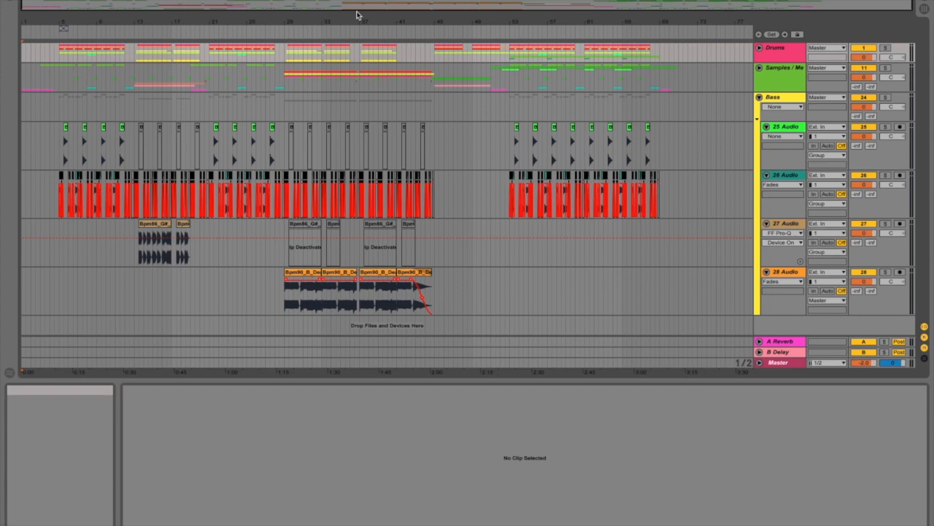
Step: Play the arrangement through and expand the Drums group to show its individual tracks
{"action": "key", "text": "space"}
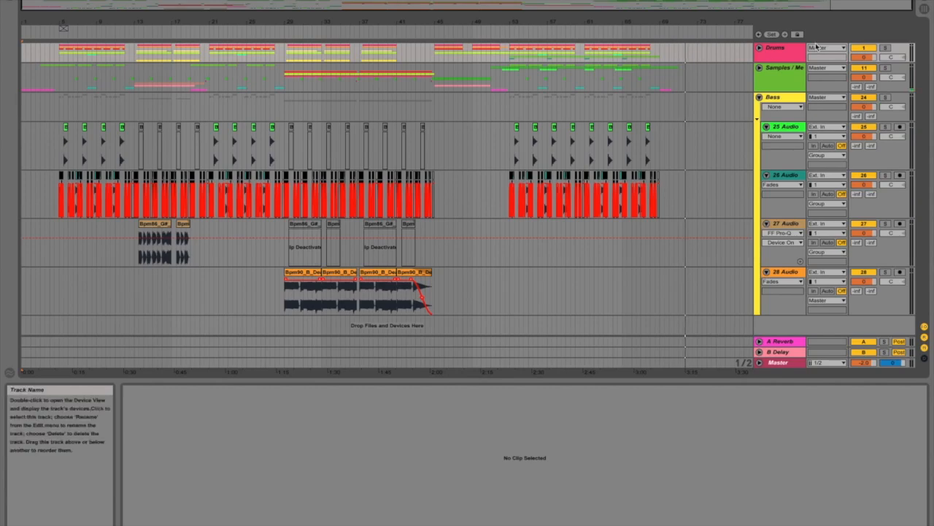
{"action": "left_click", "coordinate": [759, 48]}
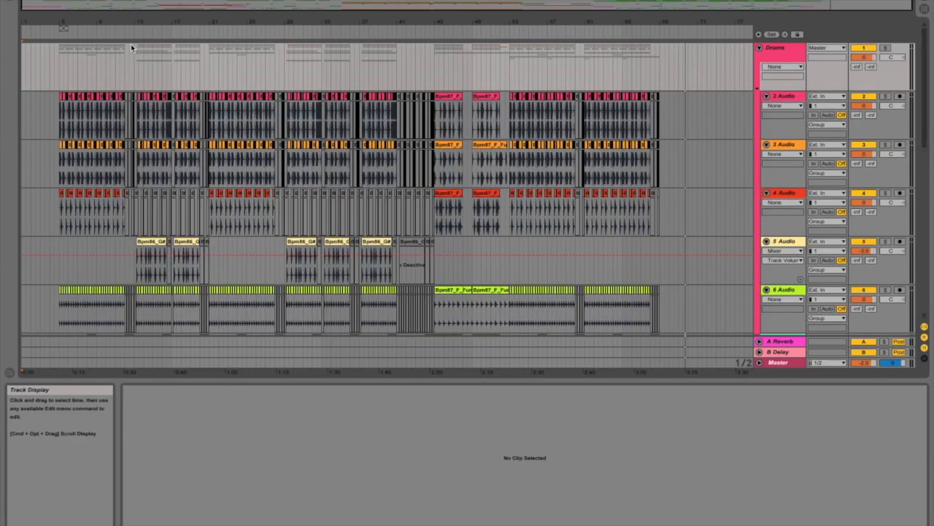
Step: Loop bar 5 around the first four kick clips on 2 Audio
{"action": "left_click_drag", "start_coordinate": [62, 26], "coordinate": [154, 117]}
{"action": "left_click", "coordinate": [336, 96]}
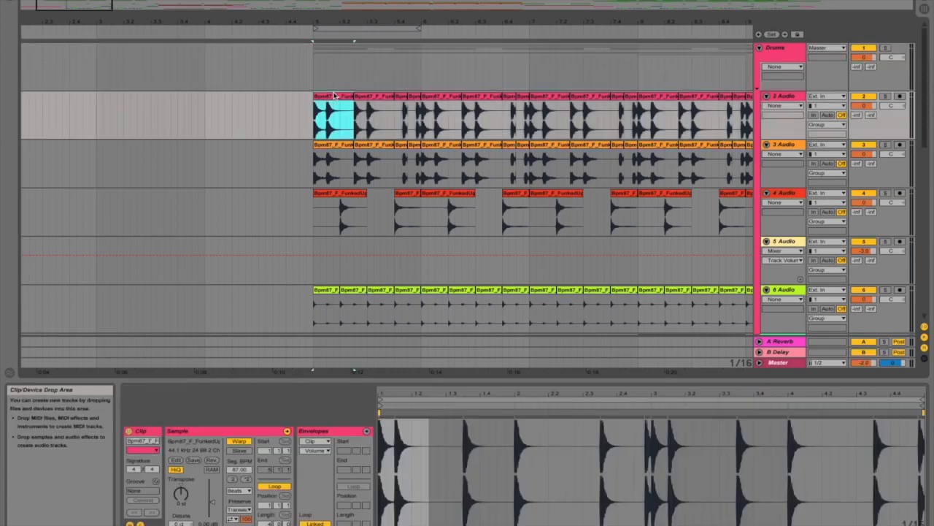
{"action": "left_click", "coordinate": [418, 96], "text": "shift"}
{"action": "key", "text": "super+l"}
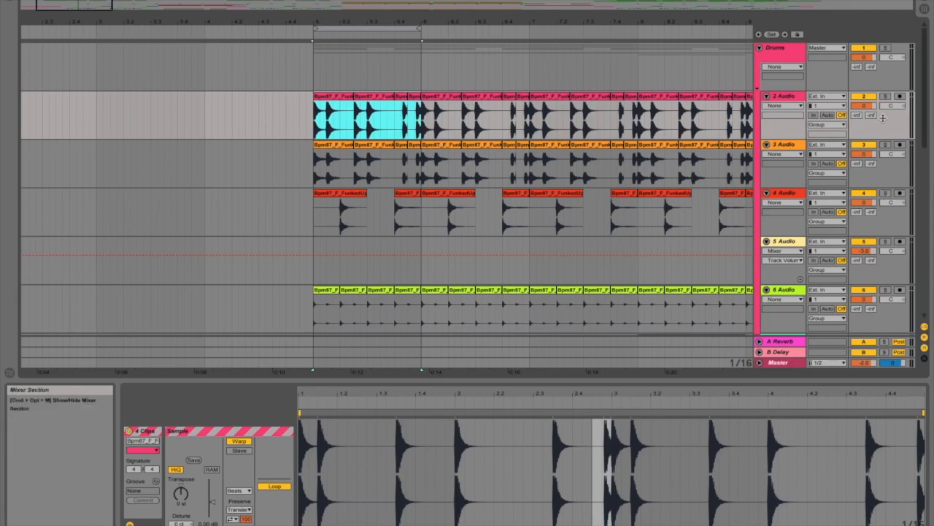
Step: Solo the 2 Audio kick and 4 Audio snare tracks and audition them over the one-bar loop
{"action": "left_click", "coordinate": [885, 96]}
{"action": "left_click", "coordinate": [886, 193]}
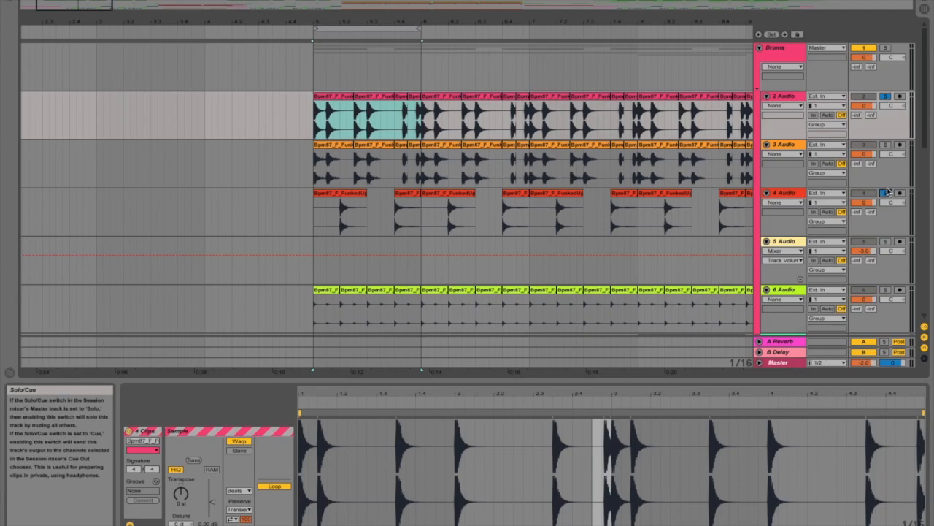
{"action": "key", "text": "space"}
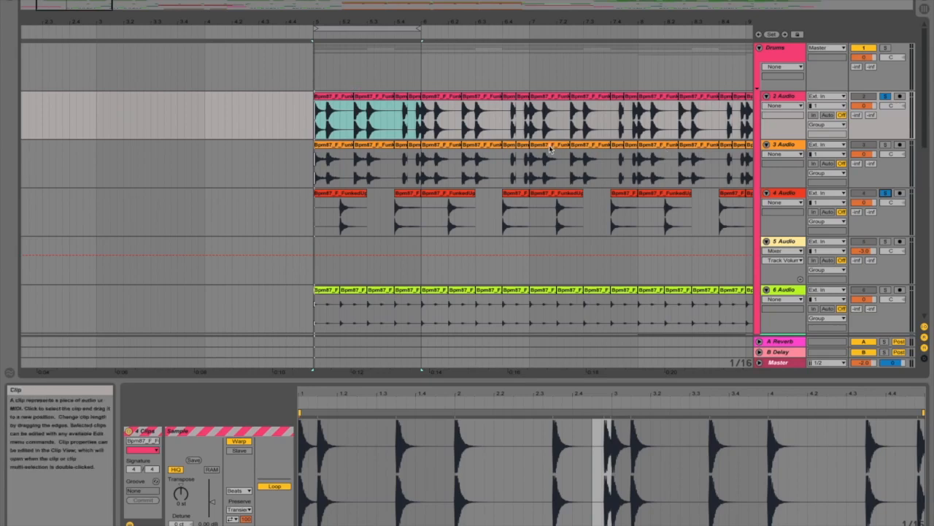
{"action": "left_click_drag", "start_coordinate": [337, 20], "coordinate": [337, 43]}
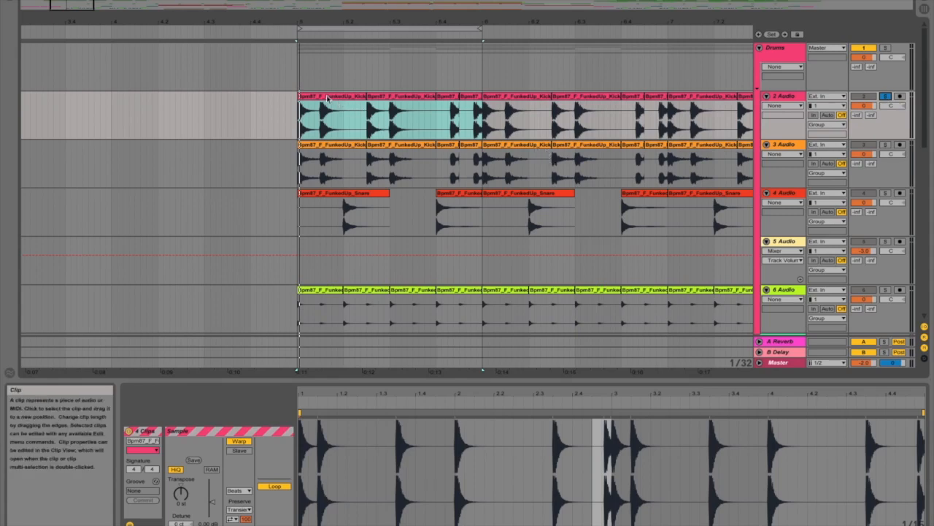
{"action": "key", "text": "space"}
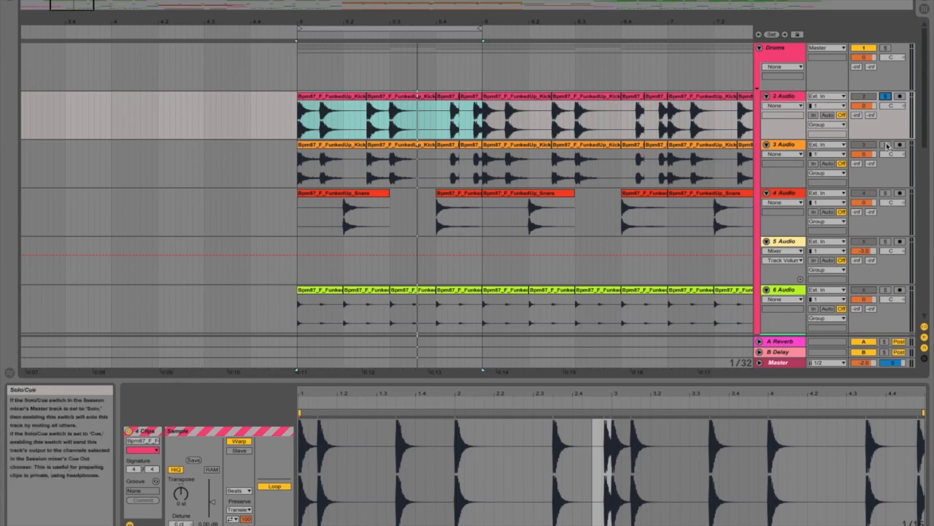
Step: Solo only the 4 Audio snare track and mark the first snare hit at beat 5.2
{"action": "left_click", "coordinate": [885, 196]}
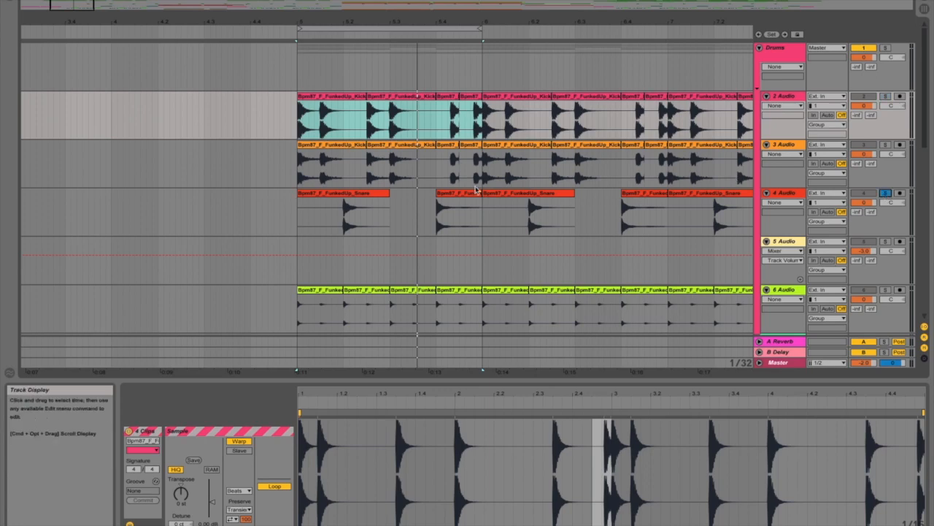
{"action": "left_click", "coordinate": [345, 223]}
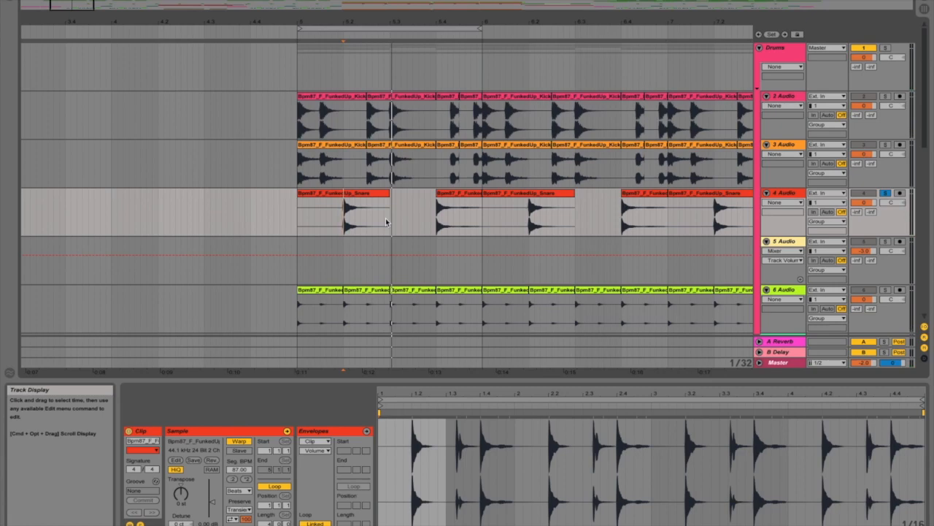
Step: Select the first Kick01 clip on 3 Audio and audition it soloed together with 2 Audio and 4 Audio
{"action": "left_click", "coordinate": [364, 144]}
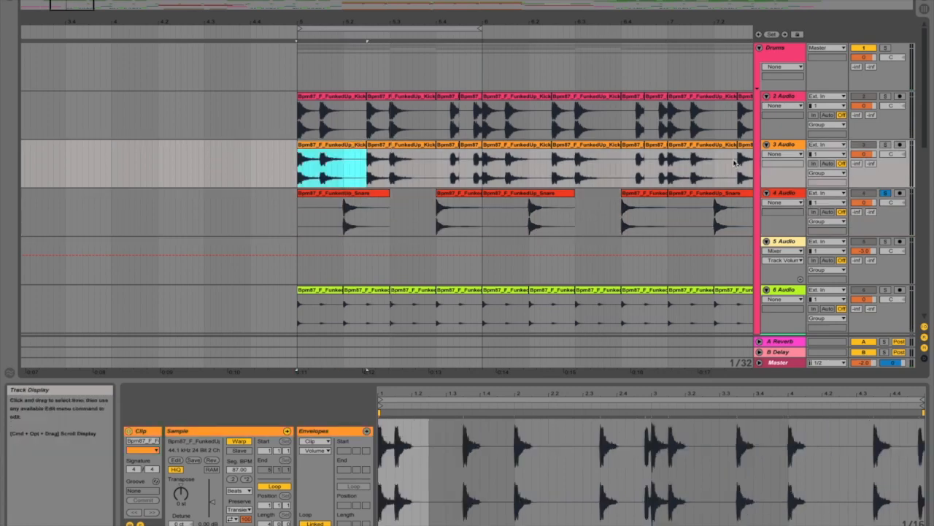
{"action": "left_click", "coordinate": [886, 144]}
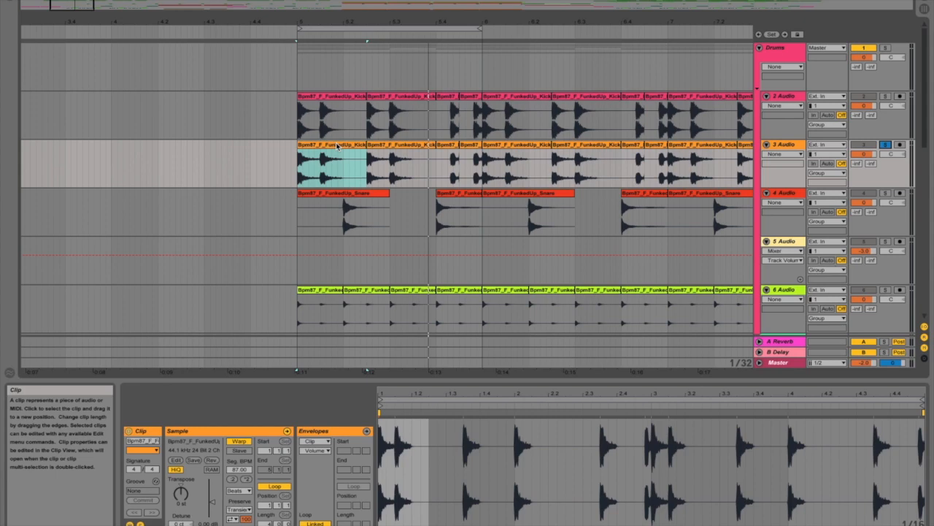
{"action": "left_click", "coordinate": [885, 96], "text": "super"}
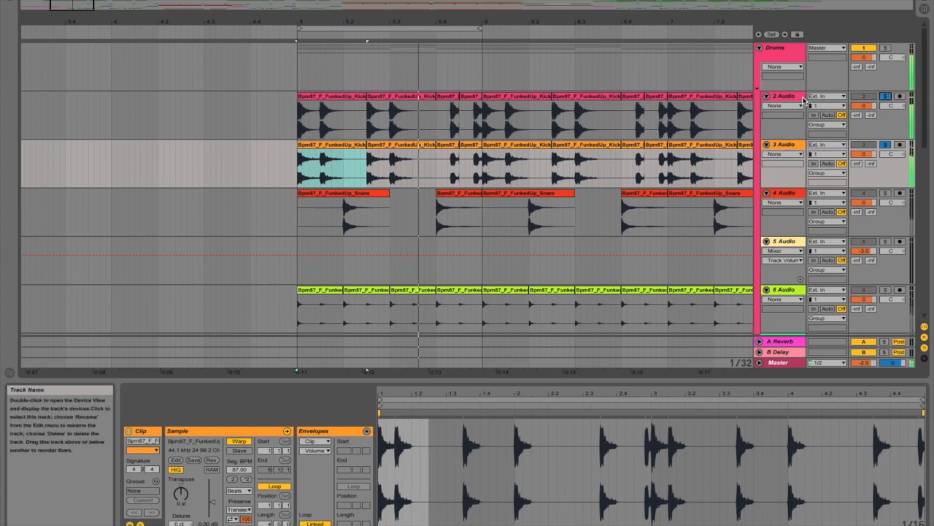
{"action": "left_click", "coordinate": [886, 193], "text": "super"}
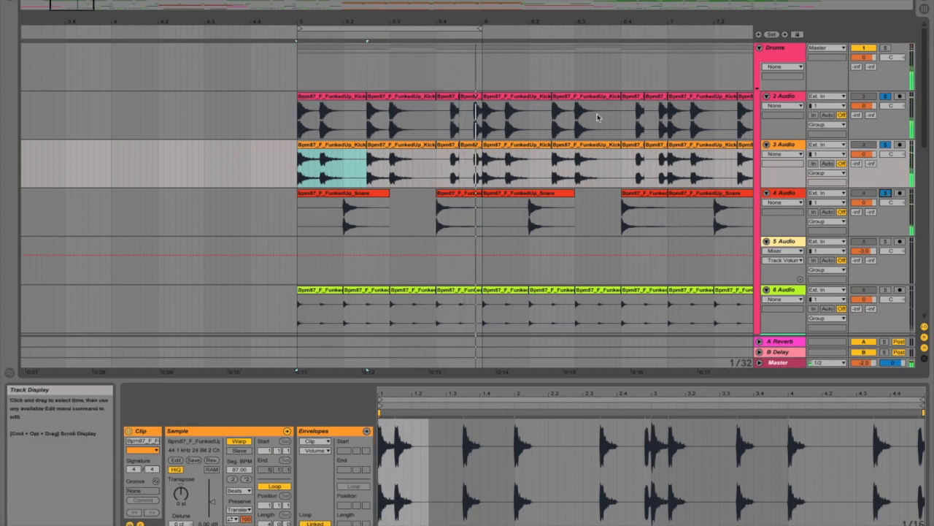
Step: Compare the Kick01 clips on 3 Audio with the snare clips on 4 Audio within bar 5
{"action": "left_click_drag", "start_coordinate": [379, 24], "coordinate": [402, 22]}
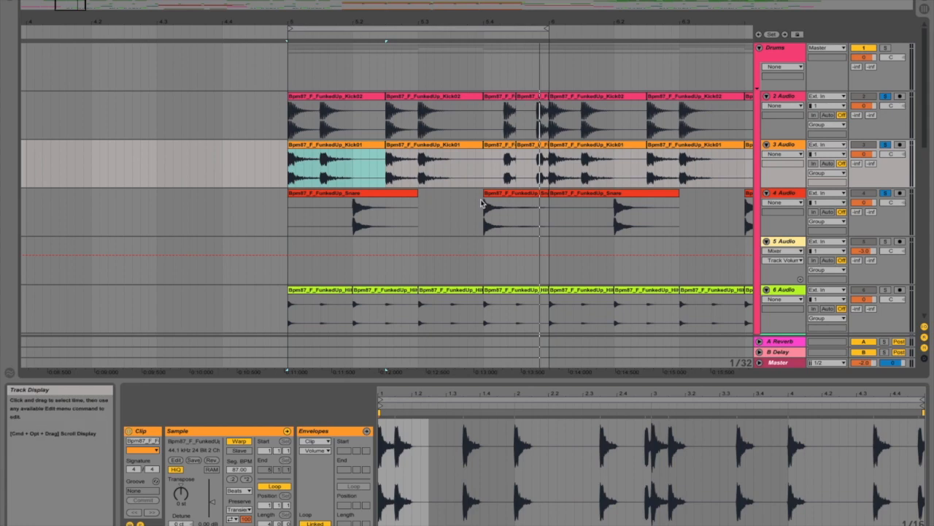
{"action": "left_click", "coordinate": [418, 145]}
{"action": "left_click", "coordinate": [367, 194]}
{"action": "left_click", "coordinate": [431, 144]}
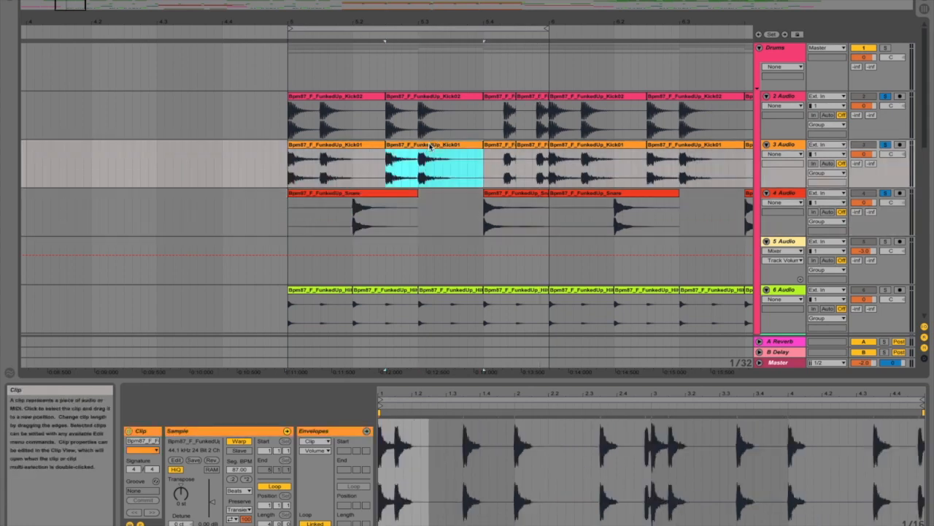
{"action": "left_click", "coordinate": [388, 194]}
{"action": "left_click", "coordinate": [425, 146]}
Step: Select the first hi-hat clip on 6 Audio and solo that track alone
{"action": "scroll", "coordinate": [408, 156], "scroll_direction": "down", "scroll_amount": 3}
{"action": "left_click", "coordinate": [323, 183]}
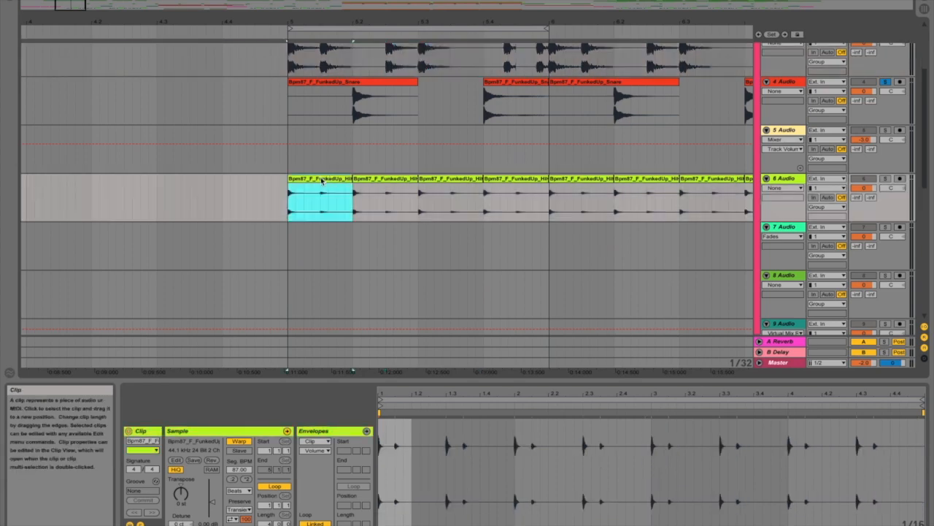
{"action": "left_click", "coordinate": [885, 178]}
{"action": "scroll", "coordinate": [325, 219], "scroll_direction": "up", "scroll_amount": 2}
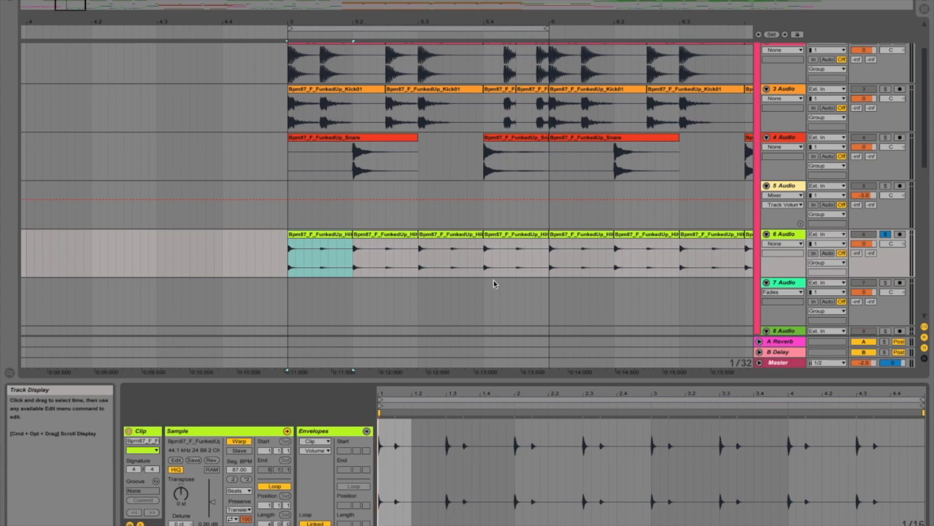
{"action": "scroll", "coordinate": [493, 284], "scroll_direction": "up", "scroll_amount": 1}
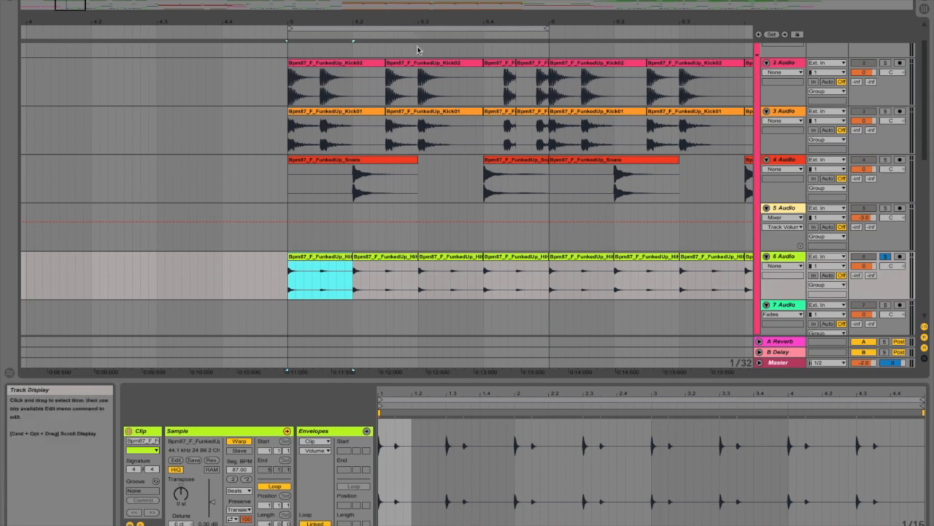
Step: Highlight the gaps between kick hits across 2 Audio and 3 Audio around beat 5.4, and select the first snare clip
{"action": "left_click", "coordinate": [451, 51]}
{"action": "left_click_drag", "start_coordinate": [451, 102], "coordinate": [483, 129]}
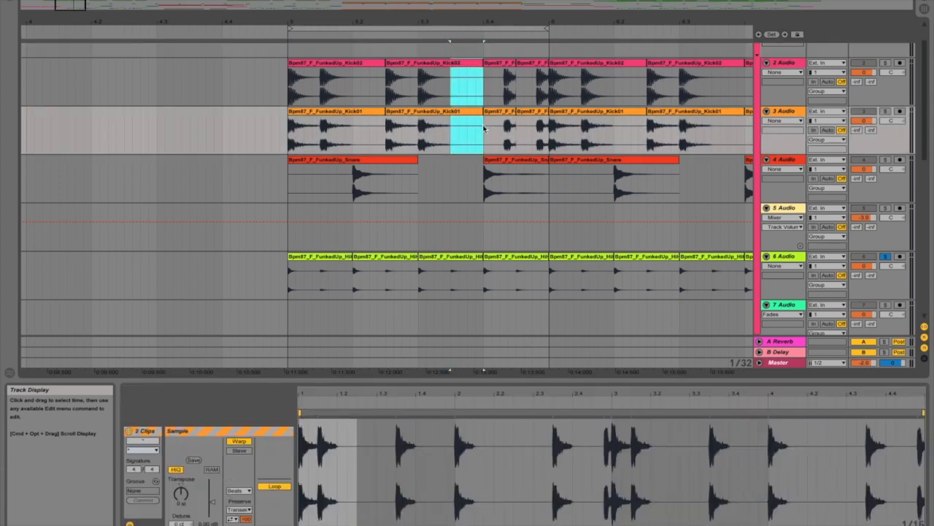
{"action": "left_click_drag", "start_coordinate": [518, 90], "coordinate": [532, 118]}
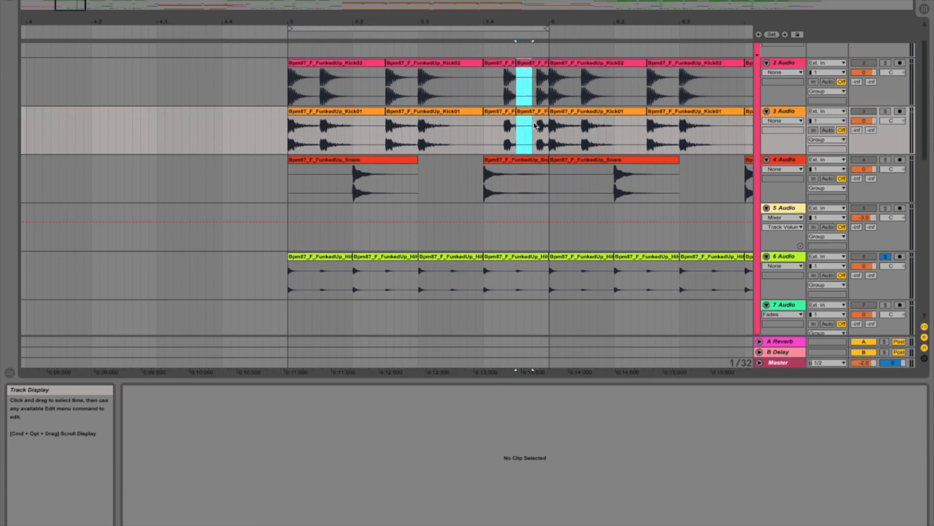
{"action": "left_click", "coordinate": [340, 162]}
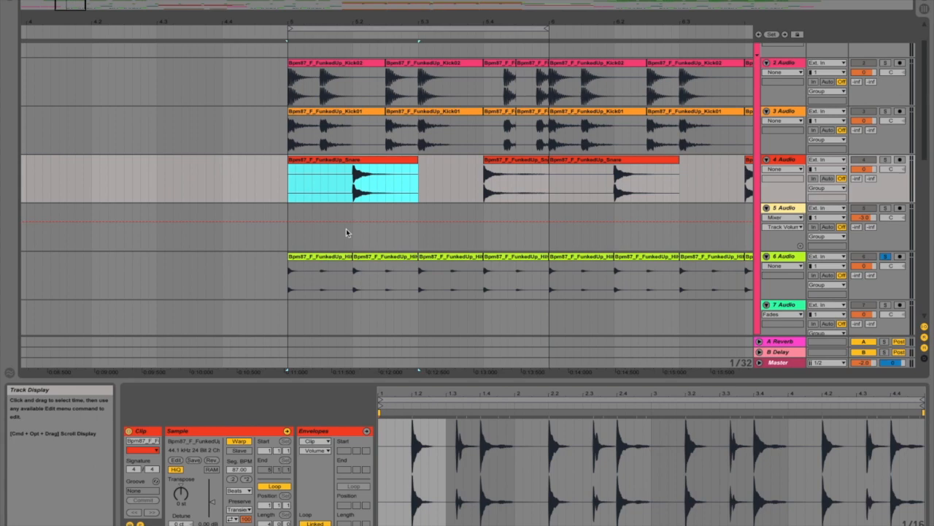
Step: Select the first hi-hat clip on 6 Audio and audition the soloed hi-hats over the loop
{"action": "left_click", "coordinate": [328, 259]}
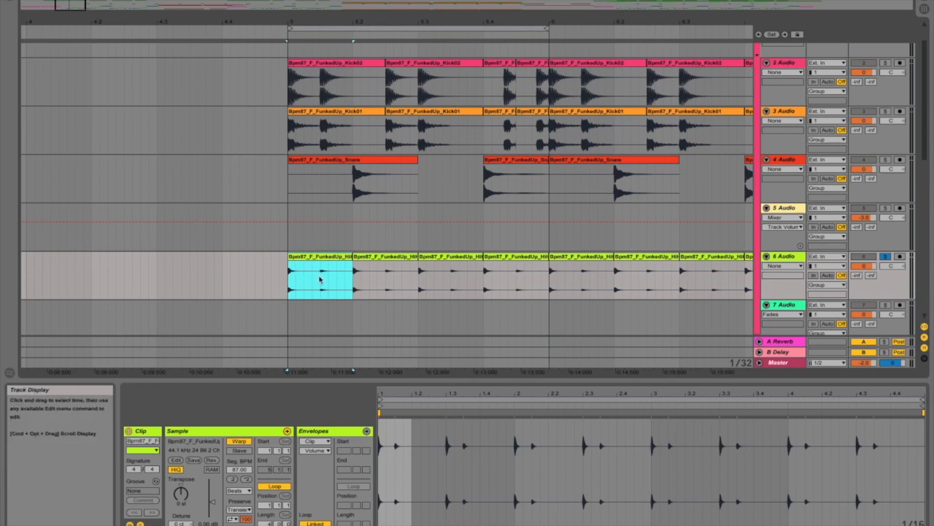
{"action": "key", "text": "space"}
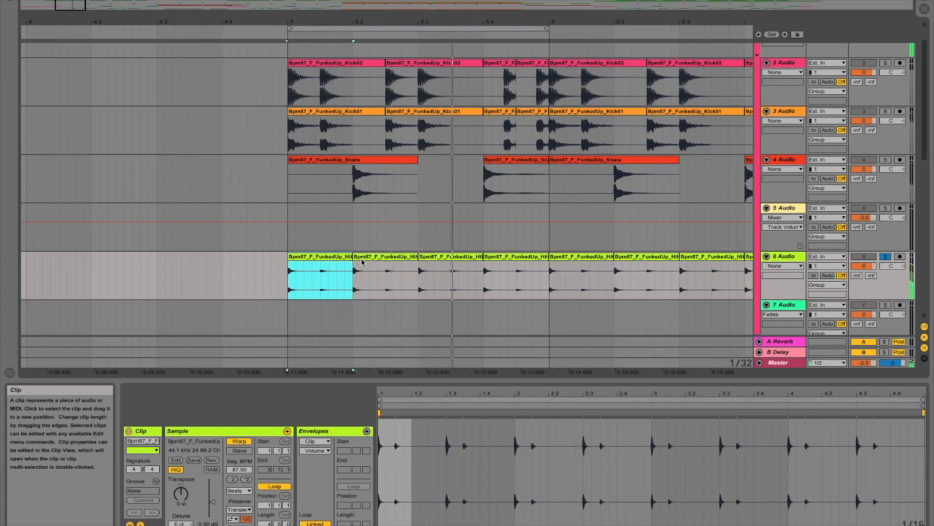
{"action": "key", "text": "space"}
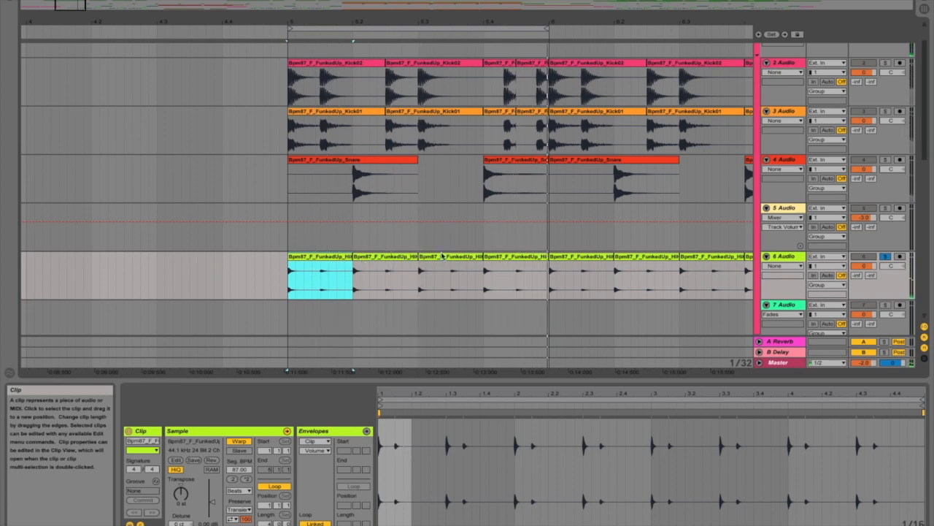
Step: Clear the 6 Audio solo and play all the drum tracks together over the one-bar loop
{"action": "scroll", "coordinate": [766, 256], "scroll_direction": "up", "scroll_amount": 2}
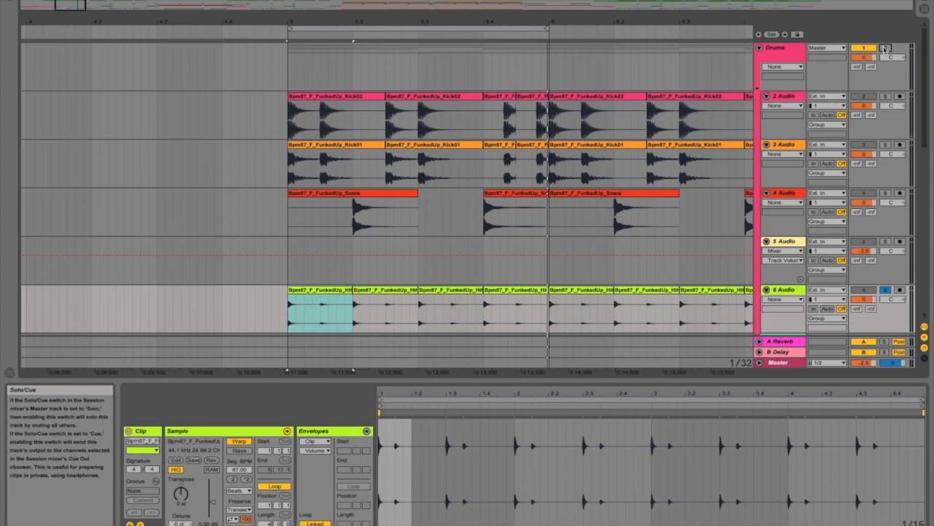
{"action": "scroll", "coordinate": [621, 236], "scroll_direction": "down", "scroll_amount": 1}
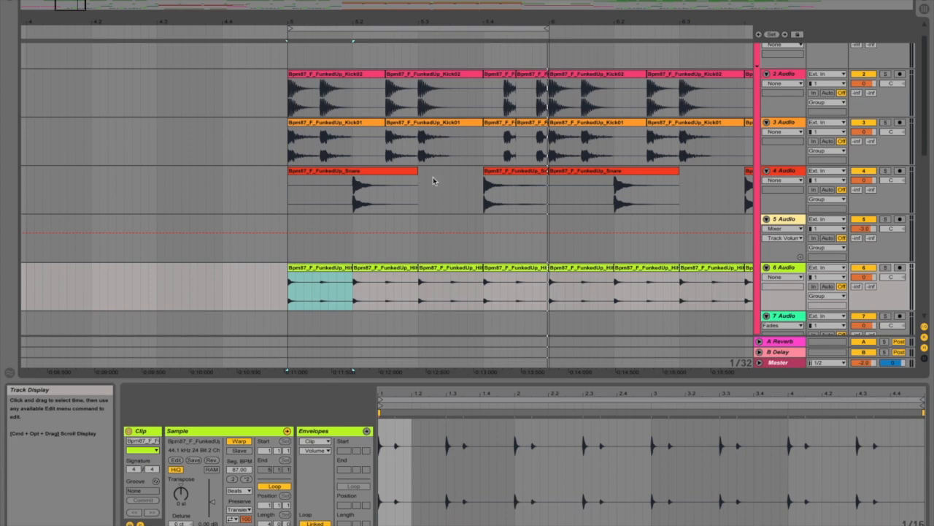
{"action": "key", "text": "space"}
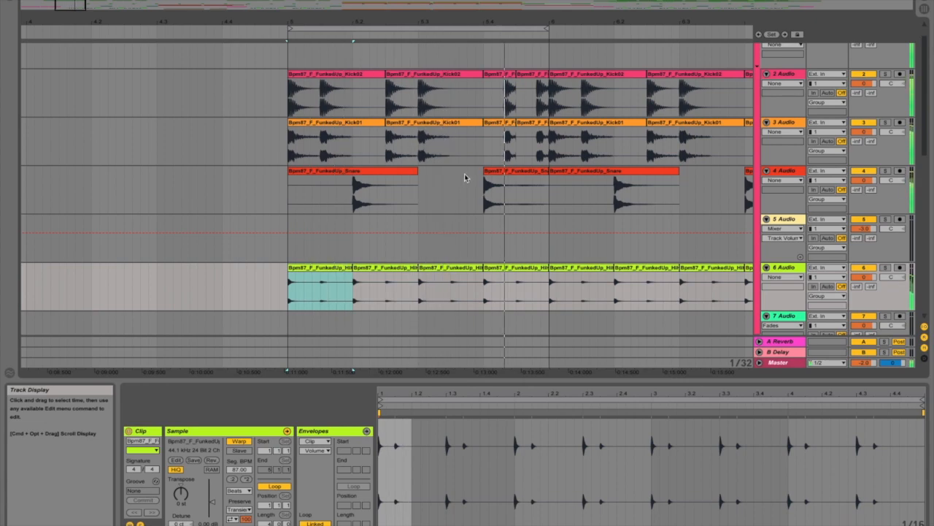
Step: Extend the loop to four bars, from bar 5 to bar 9
{"action": "left_click_drag", "start_coordinate": [496, 21], "coordinate": [340, 23]}
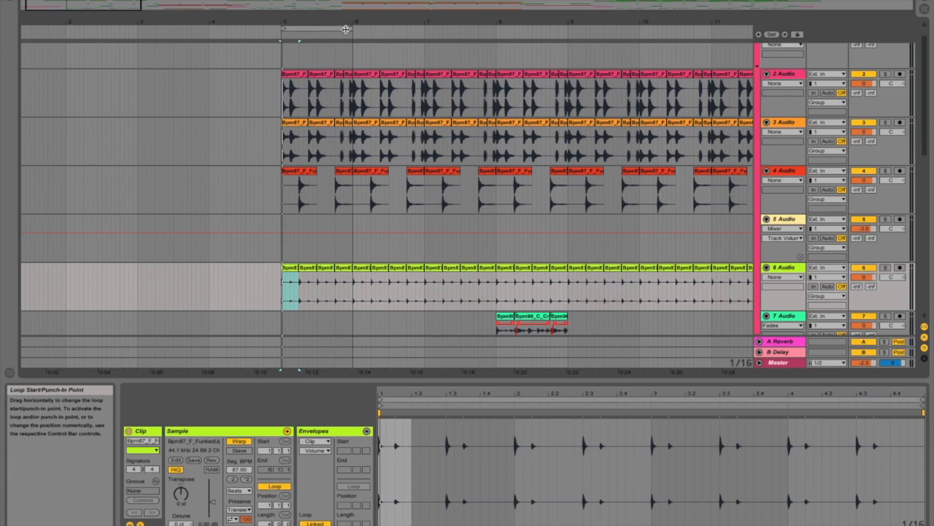
{"action": "left_click_drag", "start_coordinate": [352, 29], "coordinate": [561, 36]}
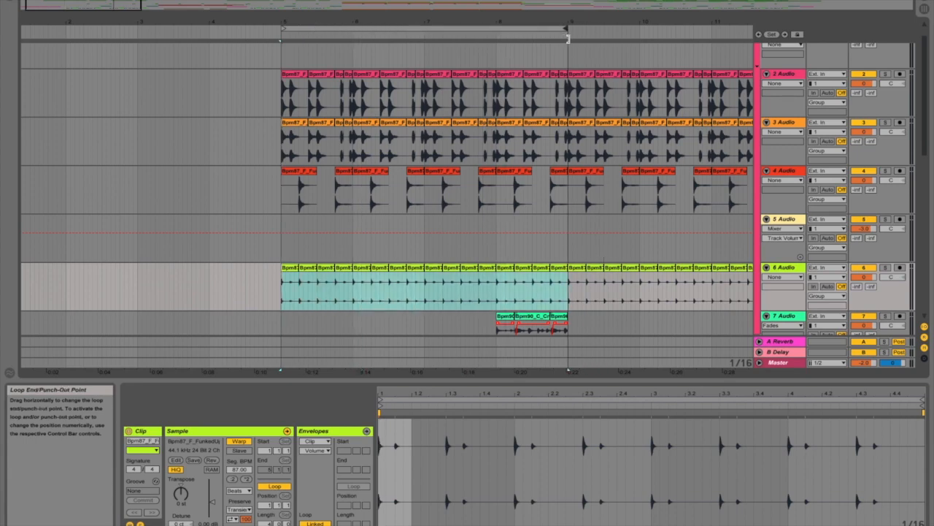
Step: Inspect the first clip on 7 Audio and the first hi-hat clip on 6 Audio, and play the drums from bar 5
{"action": "scroll", "coordinate": [432, 105], "scroll_direction": "down", "scroll_amount": 2}
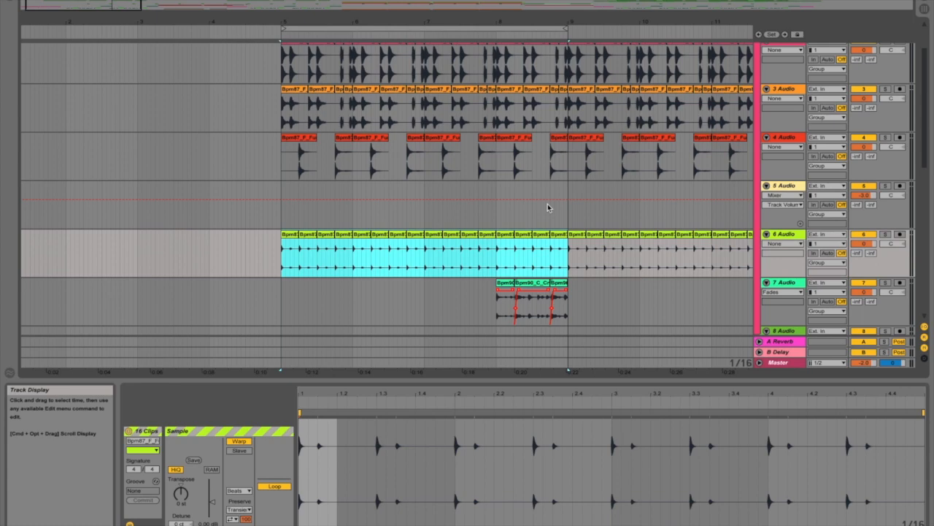
{"action": "scroll", "coordinate": [550, 209], "scroll_direction": "down", "scroll_amount": 1}
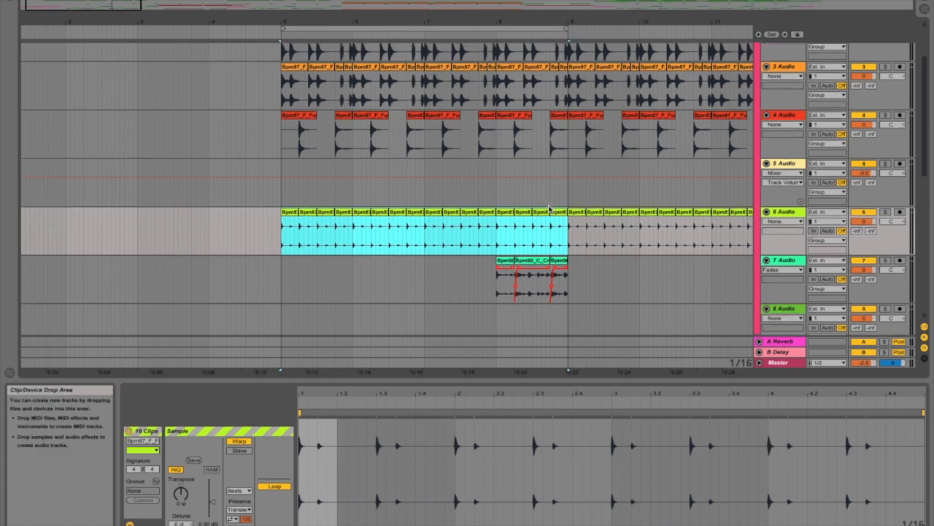
{"action": "left_click", "coordinate": [501, 263]}
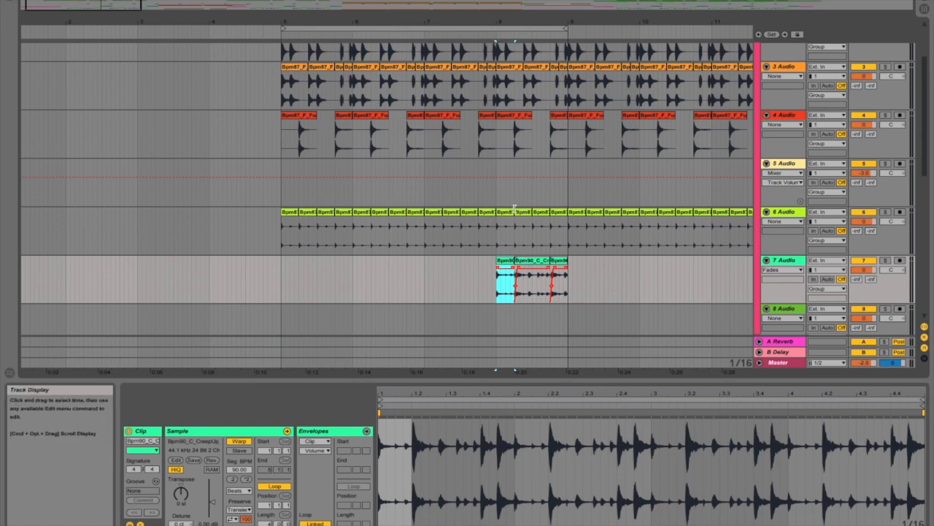
{"action": "left_click", "coordinate": [289, 216]}
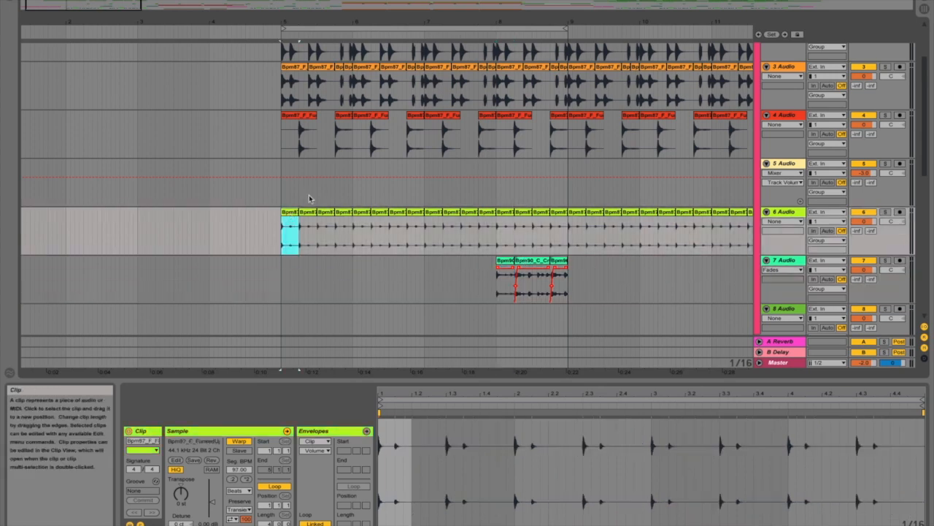
{"action": "key", "text": "space"}
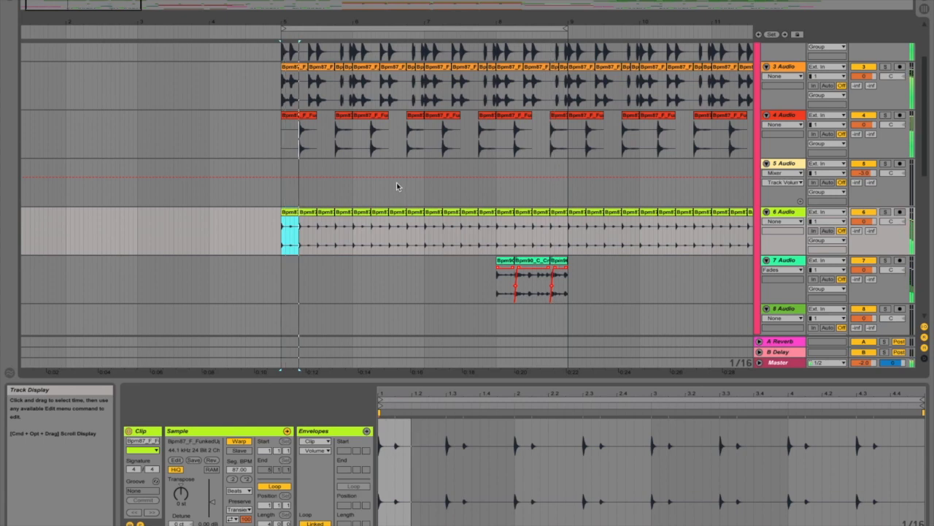
Step: Inspect the three Bpm90_C_CreepUp_Break slices on 7 Audio in bar 8 by selecting each clip in turn
{"action": "left_click", "coordinate": [505, 261]}
{"action": "left_click_drag", "start_coordinate": [537, 21], "coordinate": [531, 20]}
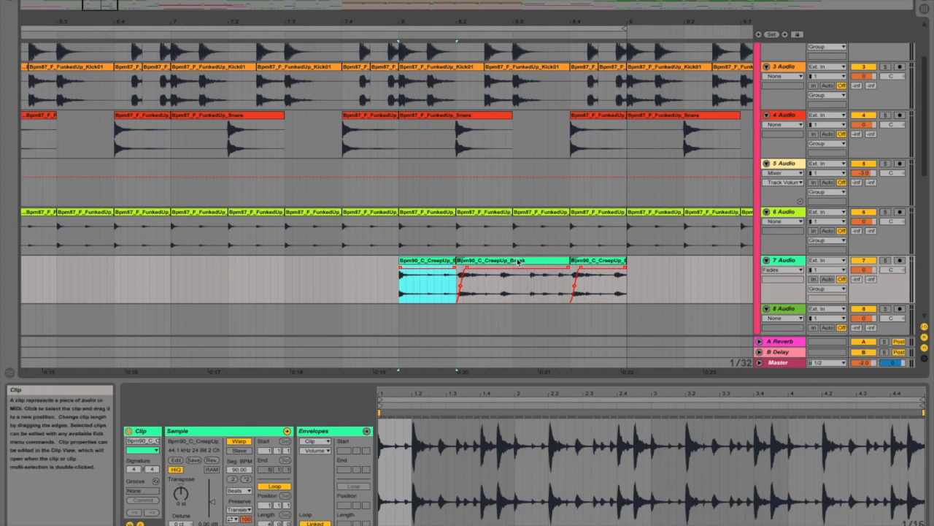
{"action": "left_click", "coordinate": [585, 264]}
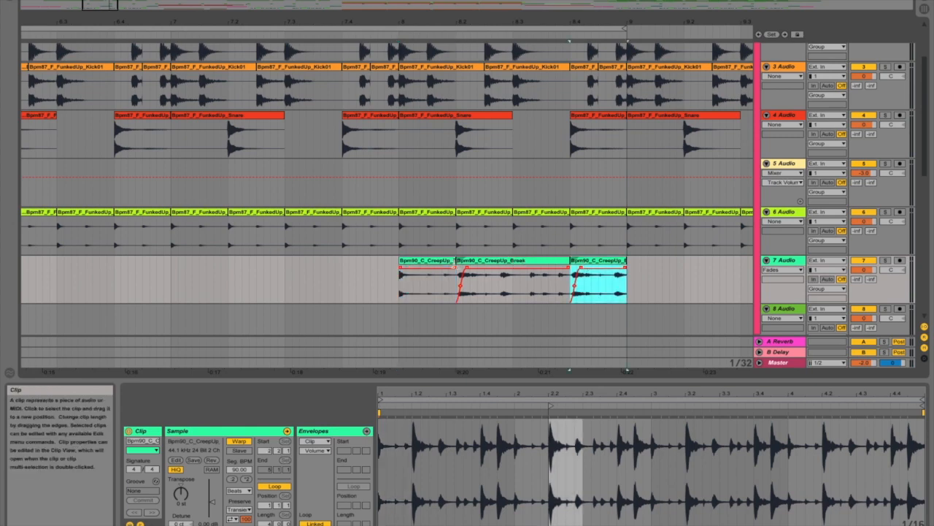
{"action": "left_click", "coordinate": [453, 264]}
{"action": "left_click", "coordinate": [475, 264]}
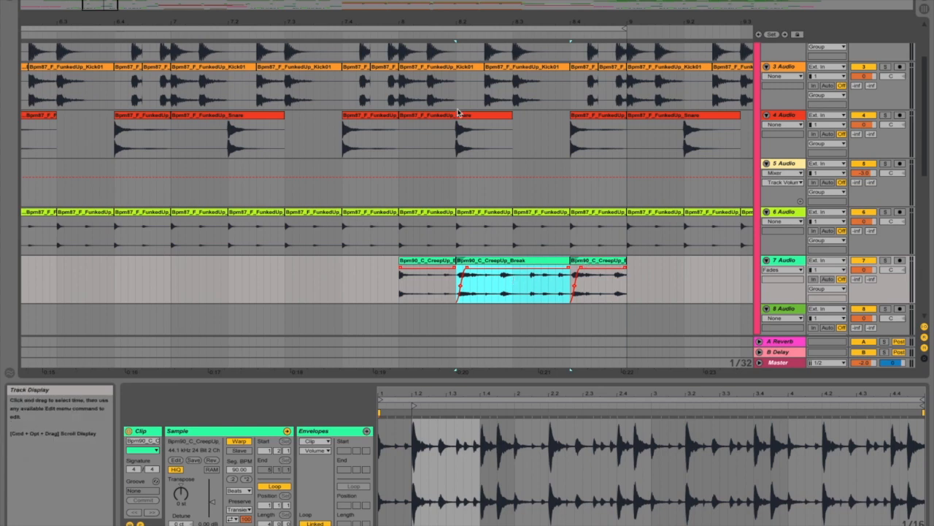
{"action": "left_click_drag", "start_coordinate": [496, 23], "coordinate": [399, 24]}
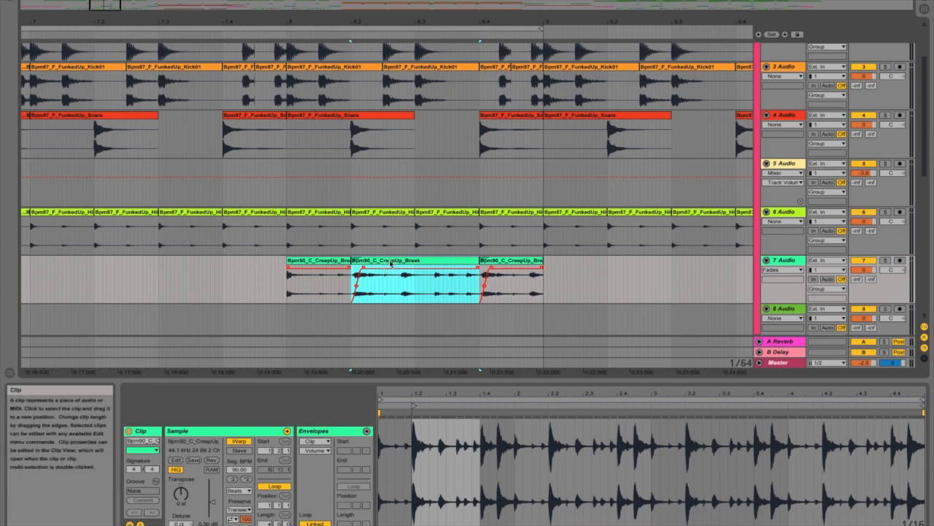
{"action": "left_click", "coordinate": [338, 263]}
{"action": "left_click", "coordinate": [368, 263]}
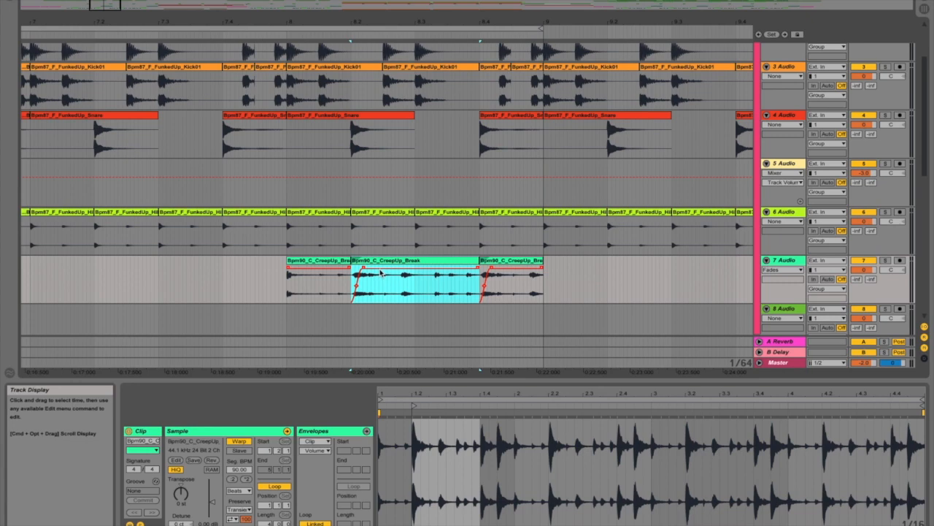
Step: Compare the snare hits on 4 Audio with the faded starts of the break slices on 7 Audio in bar 8
{"action": "scroll", "coordinate": [380, 273], "scroll_direction": "up", "scroll_amount": 2}
{"action": "left_click", "coordinate": [351, 181]}
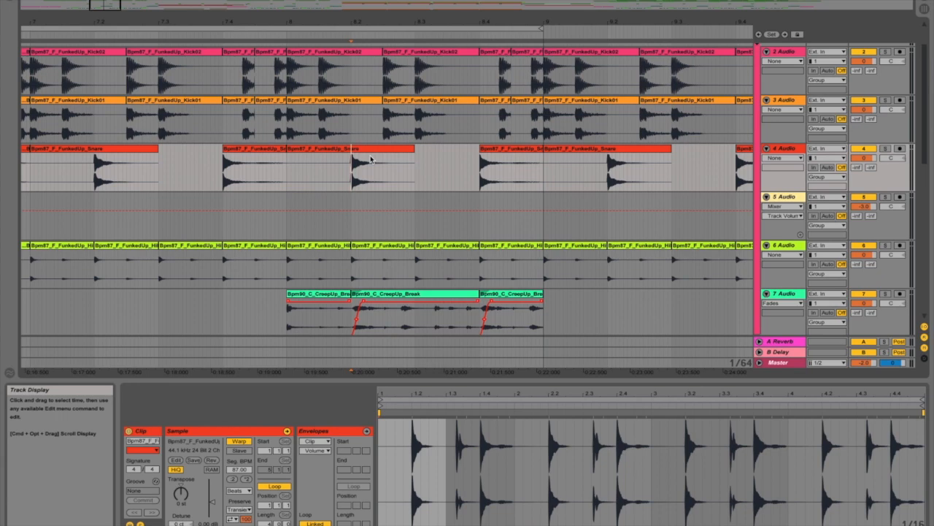
{"action": "left_click", "coordinate": [374, 295]}
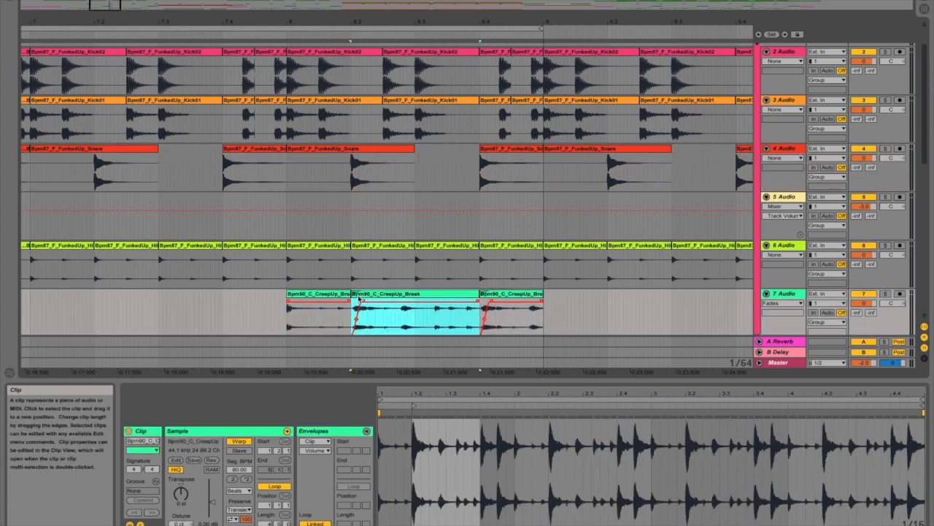
{"action": "left_click_drag", "start_coordinate": [352, 177], "coordinate": [363, 303]}
{"action": "left_click_drag", "start_coordinate": [483, 166], "coordinate": [487, 310]}
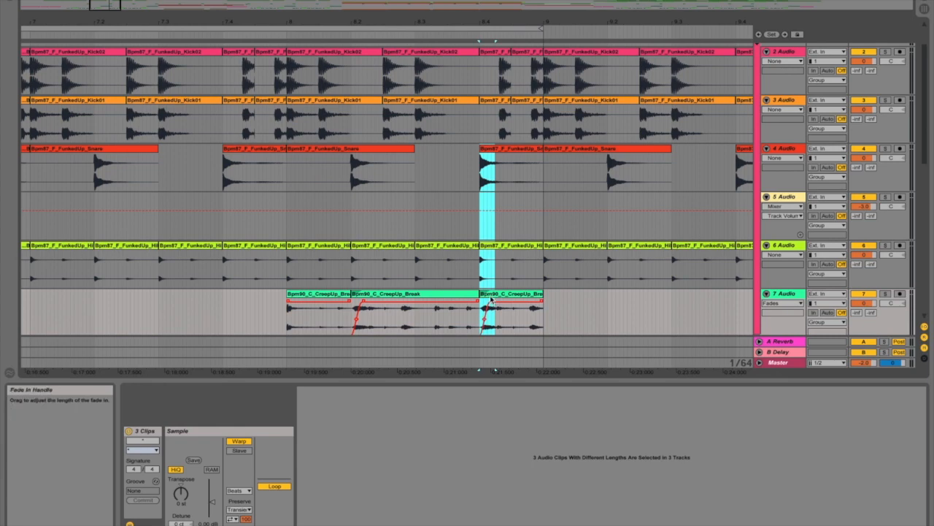
{"action": "double_click", "coordinate": [487, 310]}
{"action": "left_click", "coordinate": [335, 295]}
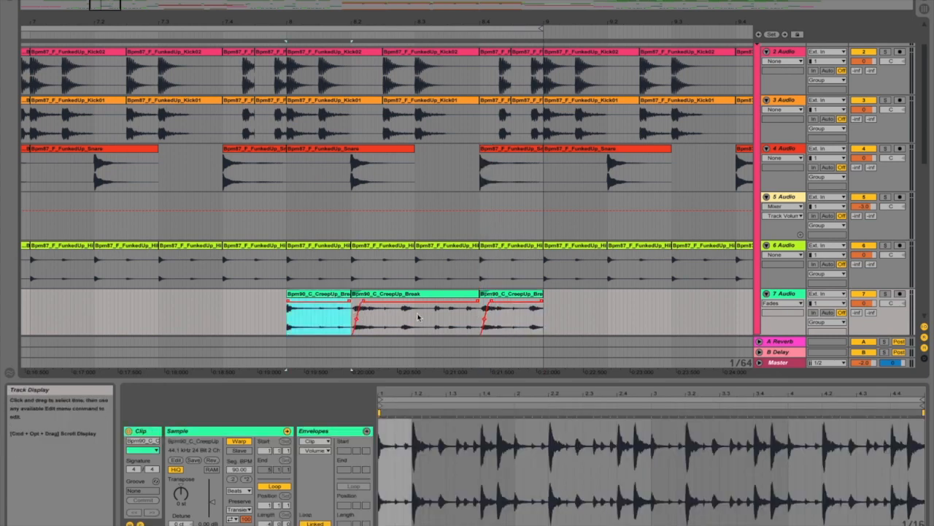
{"action": "left_click", "coordinate": [382, 295]}
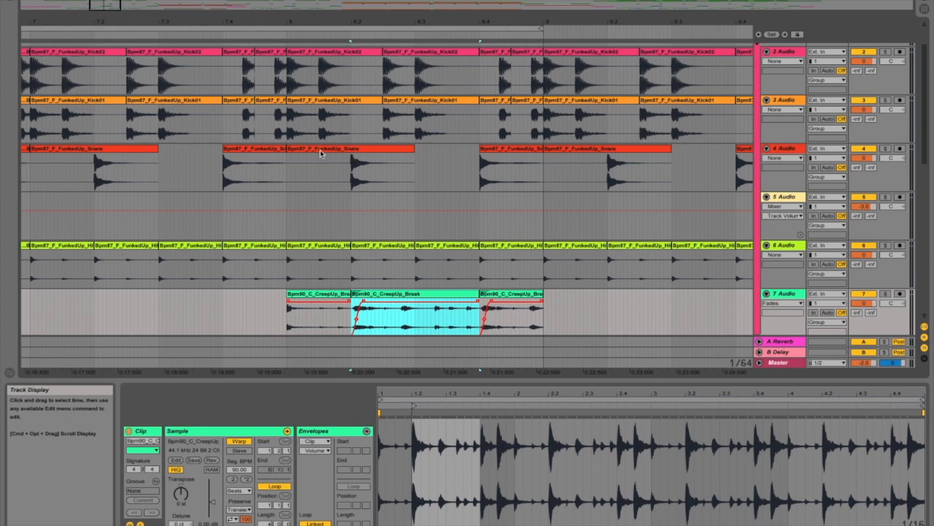
Step: Select the snare clip at bar 8 on 4 Audio and play the drum loop
{"action": "left_click", "coordinate": [355, 162]}
{"action": "scroll", "coordinate": [357, 208], "scroll_direction": "up", "scroll_amount": 1}
{"action": "scroll", "coordinate": [357, 213], "scroll_direction": "down", "scroll_amount": 1}
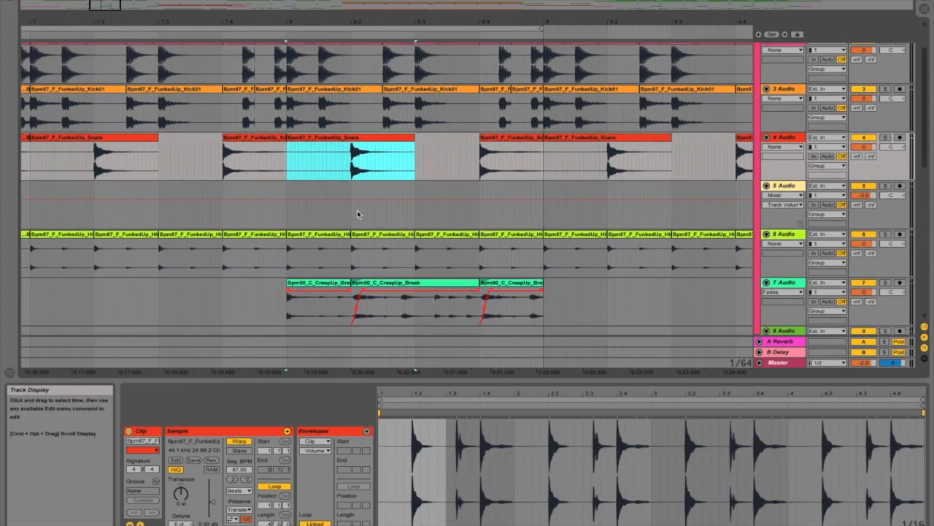
{"action": "key", "text": "space"}
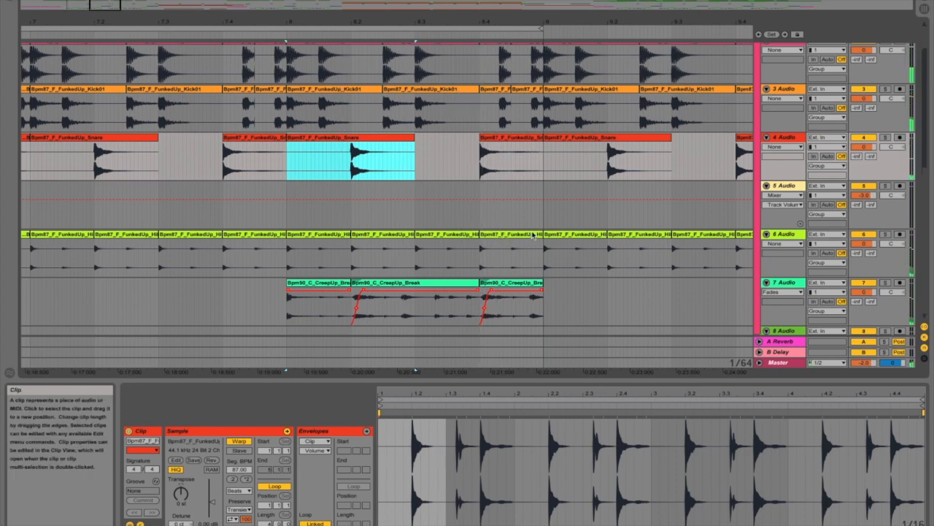
Step: Move the four-bar loop to span bars 13 to 17
{"action": "left_click_drag", "start_coordinate": [439, 21], "coordinate": [439, 6]}
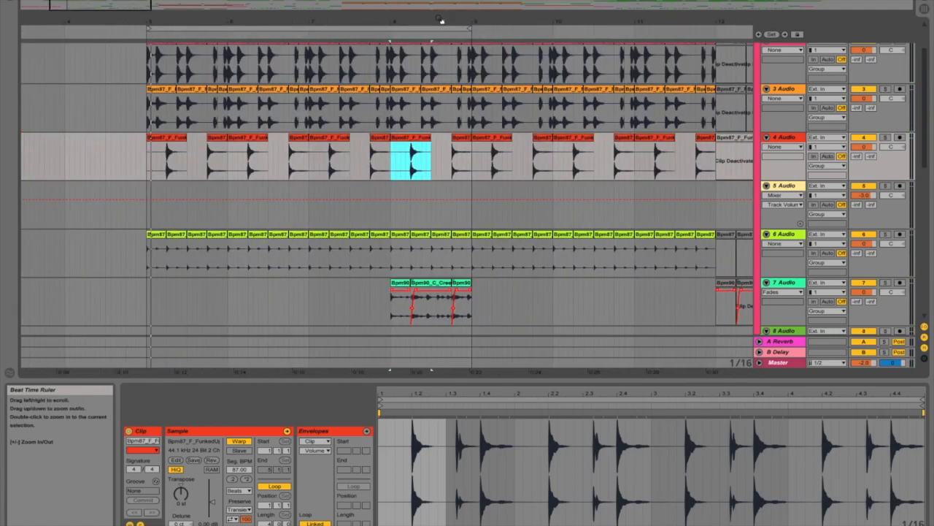
{"action": "left_click_drag", "start_coordinate": [440, 21], "coordinate": [441, 5]}
{"action": "left_click_drag", "start_coordinate": [329, 21], "coordinate": [287, 20]}
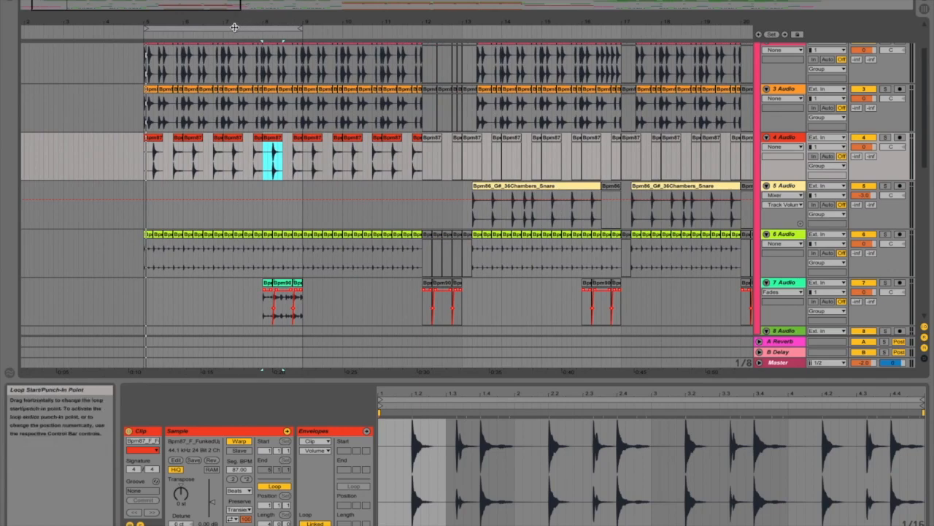
{"action": "left_click_drag", "start_coordinate": [228, 28], "coordinate": [544, 48]}
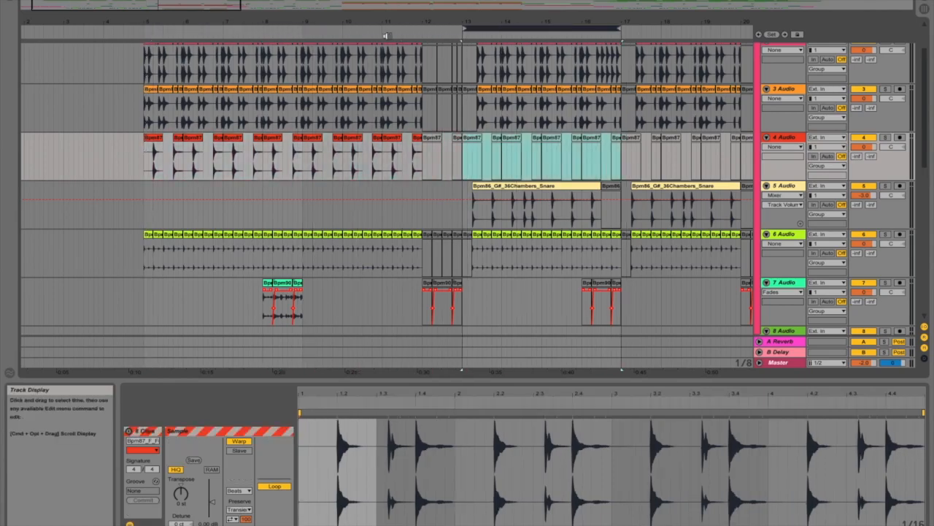
{"action": "left_click_drag", "start_coordinate": [565, 17], "coordinate": [485, 18]}
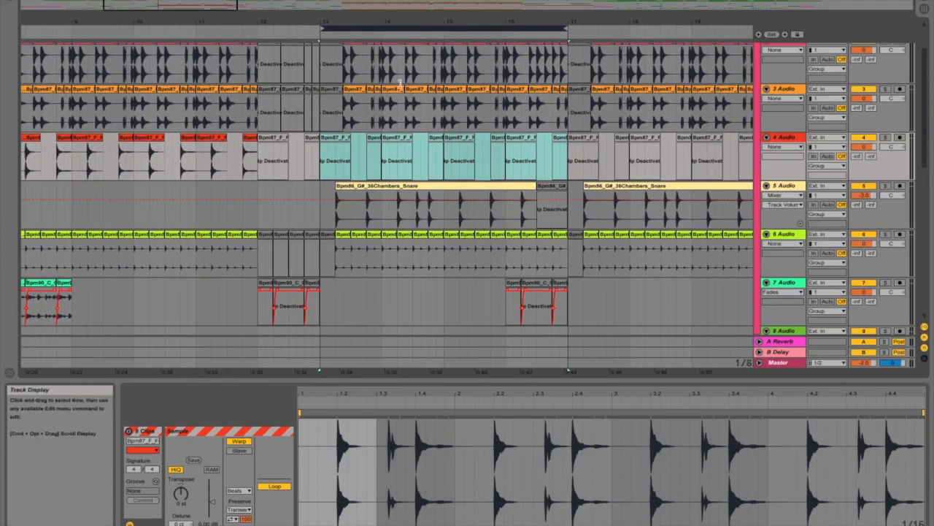
Step: Compare the snare clips on 4 Audio around bars 11 to 13 with the 36Chambers snare clip on 5 Audio
{"action": "left_click", "coordinate": [342, 140]}
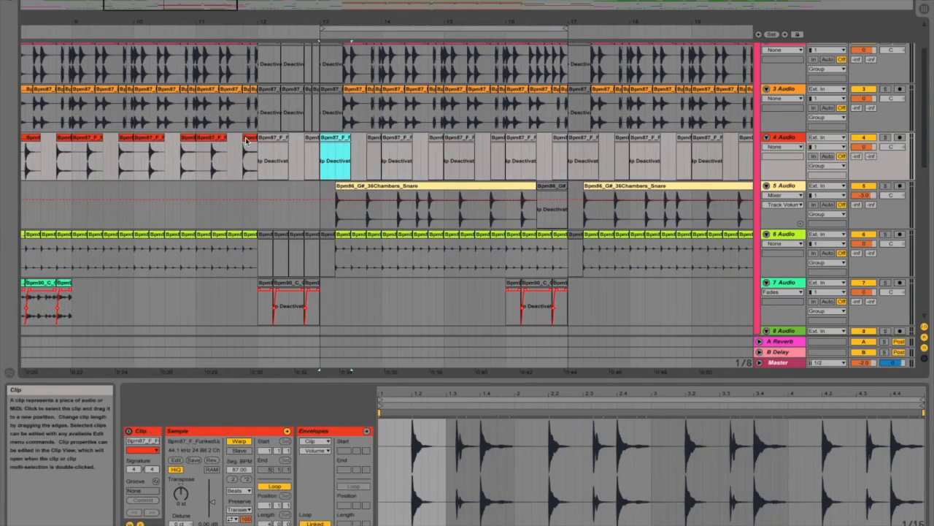
{"action": "left_click", "coordinate": [248, 140]}
{"action": "left_click", "coordinate": [216, 141]}
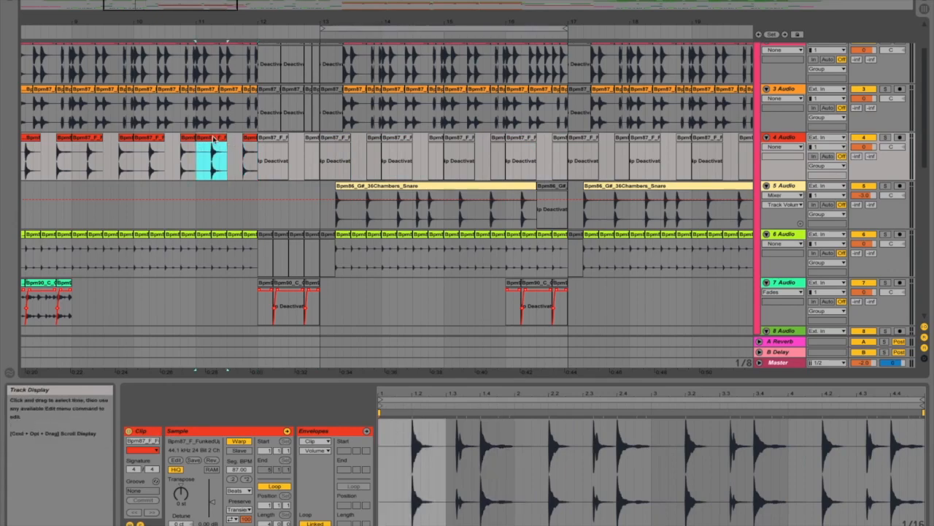
{"action": "left_click", "coordinate": [354, 191]}
Step: Set the playback start to bar 13 on 5 Audio and audition the drum tracks over the loop
{"action": "left_click", "coordinate": [330, 194]}
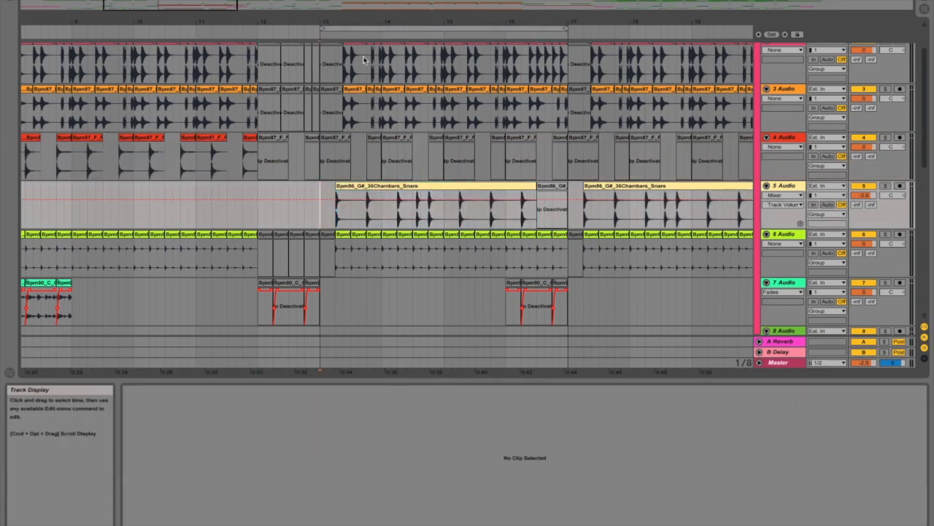
{"action": "scroll", "coordinate": [534, 162], "scroll_direction": "up", "scroll_amount": 3}
{"action": "scroll", "coordinate": [538, 162], "scroll_direction": "down", "scroll_amount": 5}
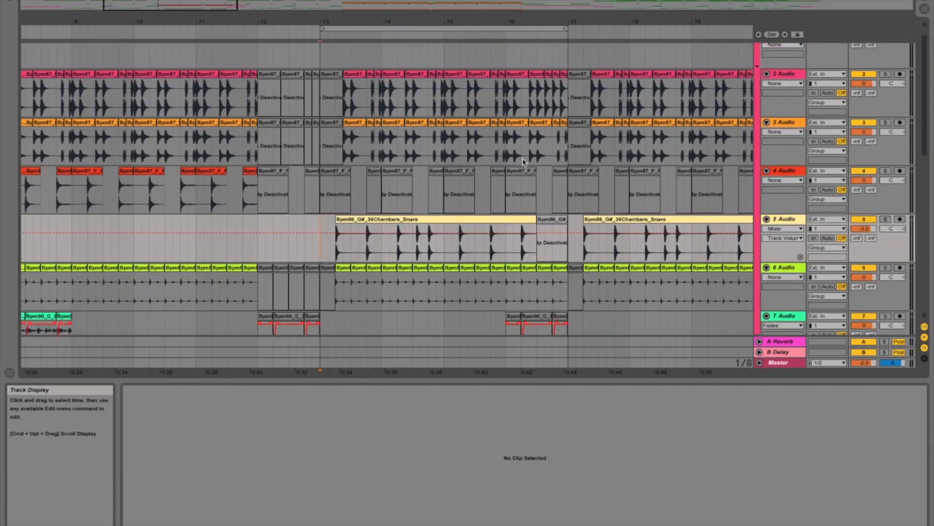
{"action": "scroll", "coordinate": [515, 160], "scroll_direction": "up", "scroll_amount": 1}
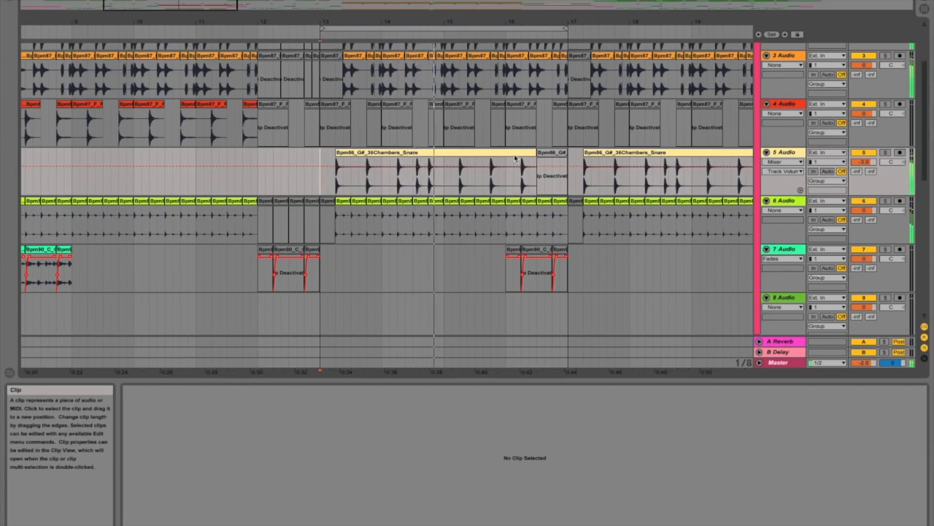
{"action": "scroll", "coordinate": [515, 158], "scroll_direction": "down", "scroll_amount": 1}
{"action": "scroll", "coordinate": [514, 158], "scroll_direction": "up", "scroll_amount": 2}
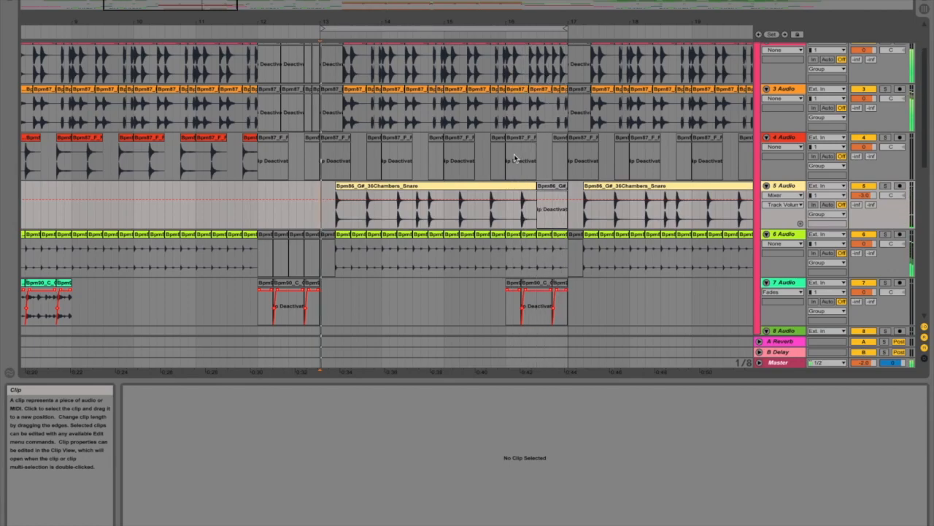
{"action": "scroll", "coordinate": [515, 157], "scroll_direction": "down", "scroll_amount": 4}
{"action": "scroll", "coordinate": [514, 158], "scroll_direction": "down", "scroll_amount": 1}
{"action": "scroll", "coordinate": [514, 157], "scroll_direction": "up", "scroll_amount": 4}
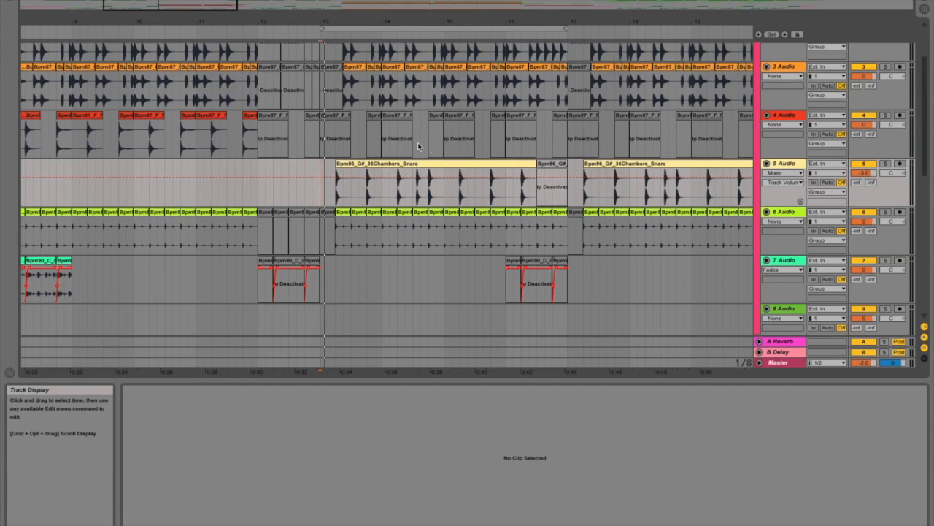
Step: Play the drums from the bar 11 snare clip on 4 Audio, and inspect the first 36Chambers snare clip on 5 Audio
{"action": "left_click", "coordinate": [210, 119]}
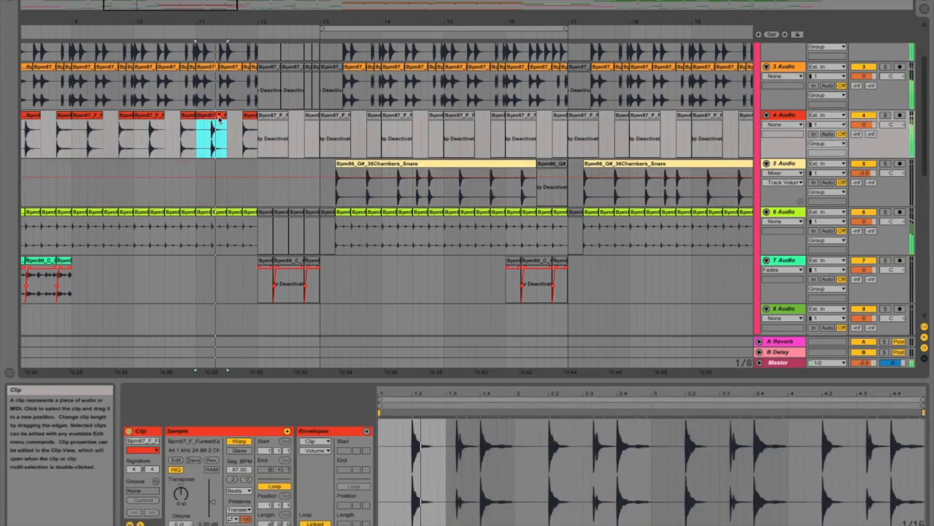
{"action": "key", "text": "space"}
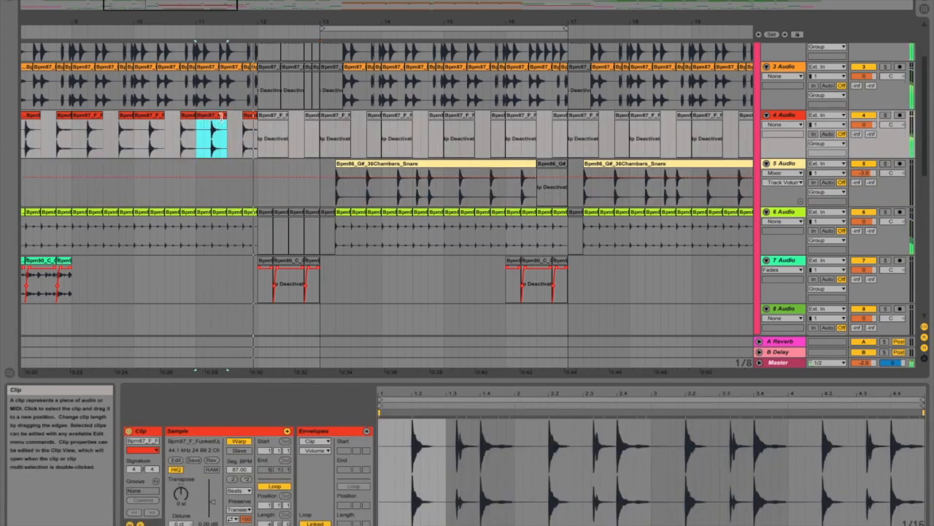
{"action": "left_click", "coordinate": [380, 165]}
{"action": "scroll", "coordinate": [380, 165], "scroll_direction": "up", "scroll_amount": 2}
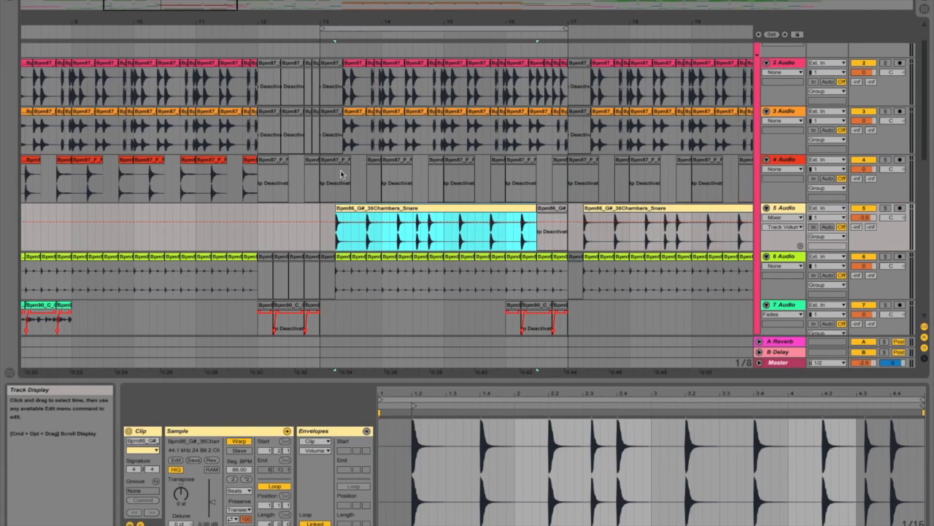
{"action": "scroll", "coordinate": [311, 192], "scroll_direction": "down", "scroll_amount": 5}
{"action": "scroll", "coordinate": [430, 168], "scroll_direction": "up", "scroll_amount": 2}
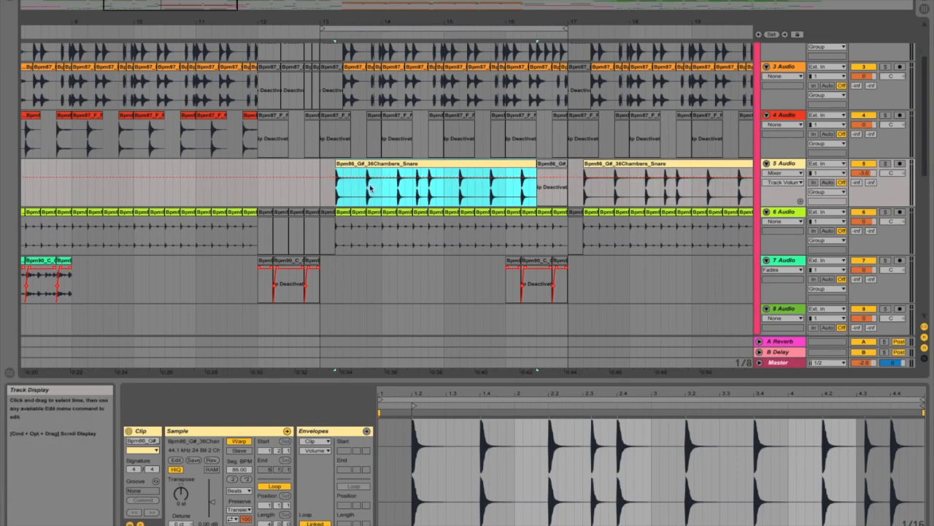
Step: Solo 10 Audio to audition its FunkedUp break slices from bar 13, and clear the solo
{"action": "scroll", "coordinate": [368, 189], "scroll_direction": "down", "scroll_amount": 8}
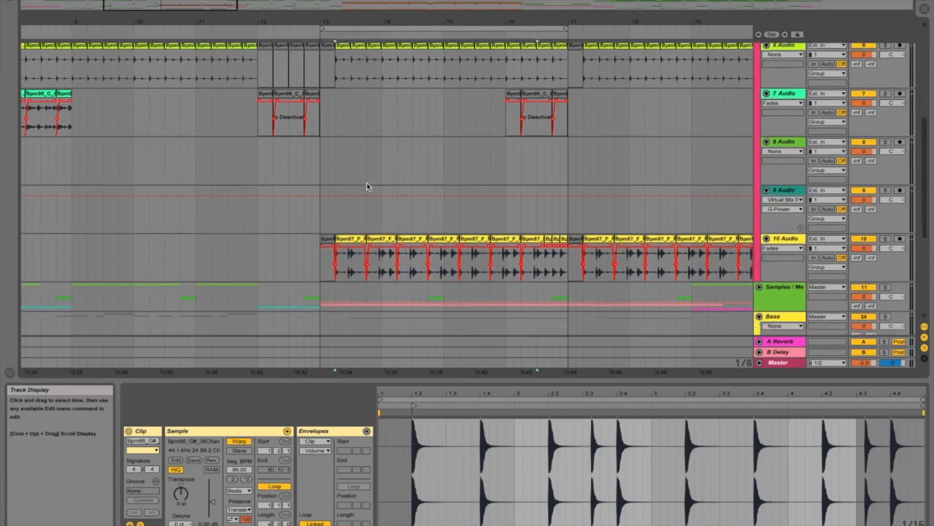
{"action": "left_click", "coordinate": [327, 223]}
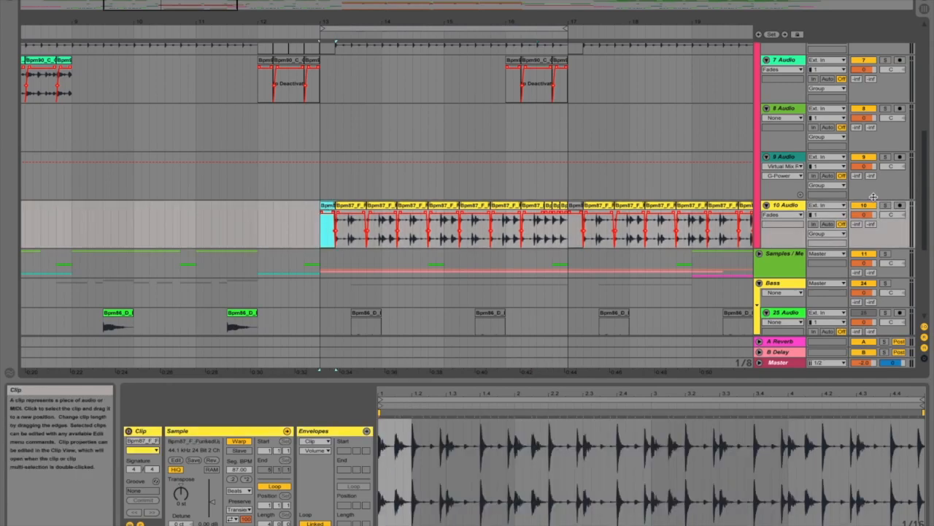
{"action": "left_click", "coordinate": [885, 205]}
{"action": "key", "text": "space"}
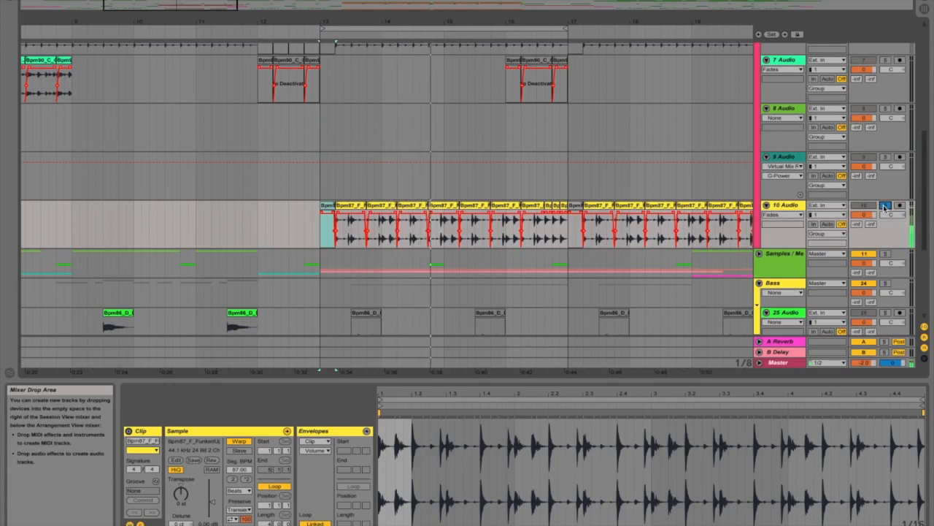
{"action": "key", "text": "space"}
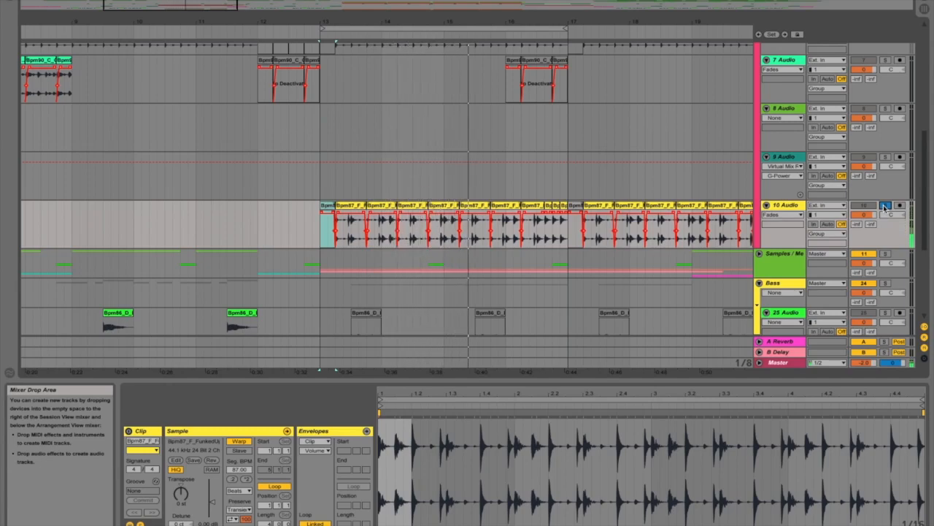
{"action": "left_click", "coordinate": [884, 206]}
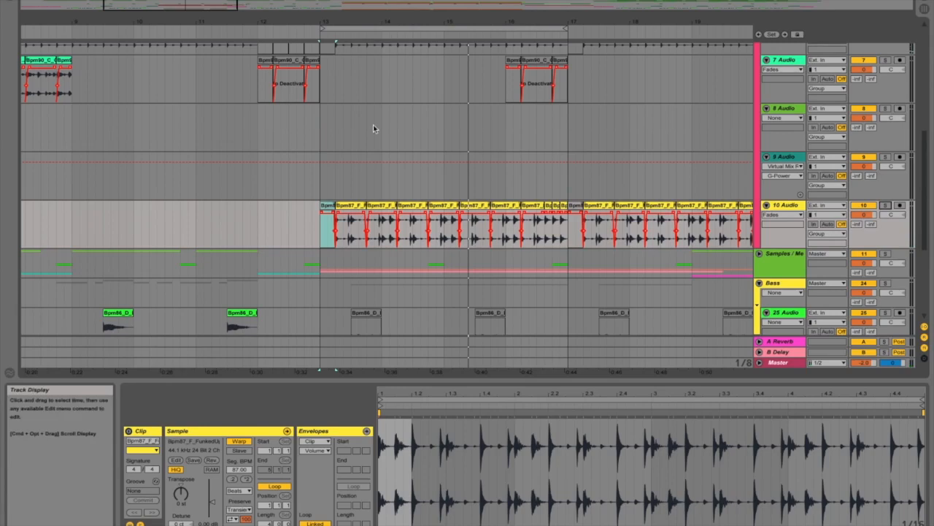
Step: Inspect the break slice at 13.4 on 10 Audio against the 36Chambers snare hits on 5 Audio
{"action": "left_click_drag", "start_coordinate": [359, 22], "coordinate": [370, 32]}
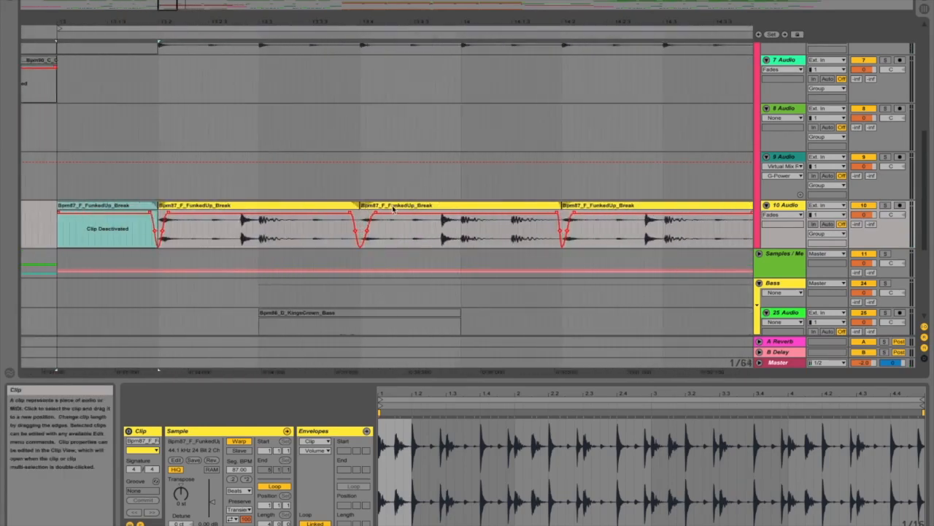
{"action": "left_click", "coordinate": [394, 206]}
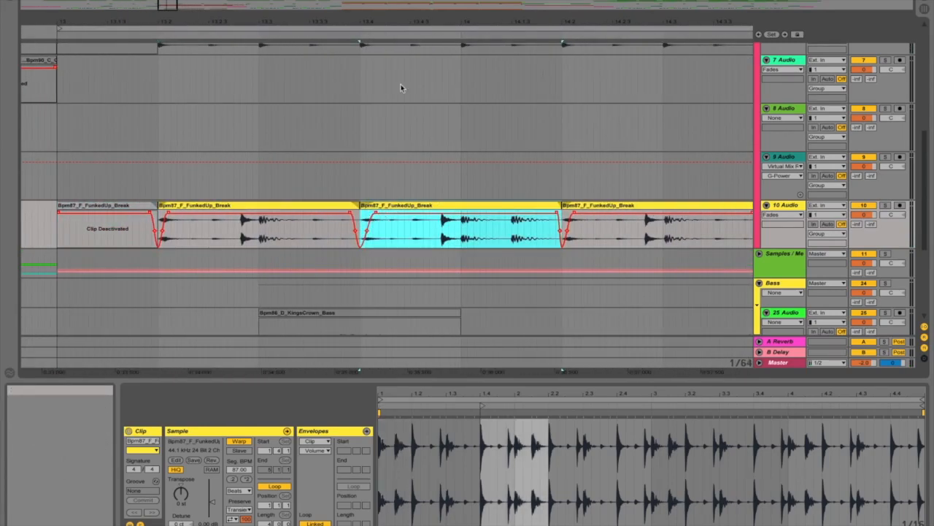
{"action": "scroll", "coordinate": [400, 88], "scroll_direction": "up", "scroll_amount": 5}
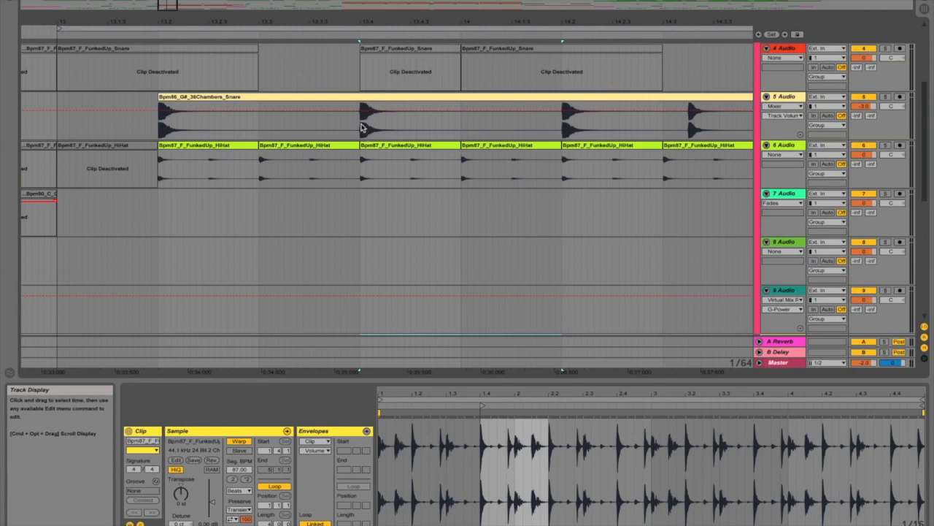
Step: Inspect the FunkedUp clip at bar 14 on 3 Audio and play the drums from there
{"action": "scroll", "coordinate": [361, 138], "scroll_direction": "down", "scroll_amount": 4}
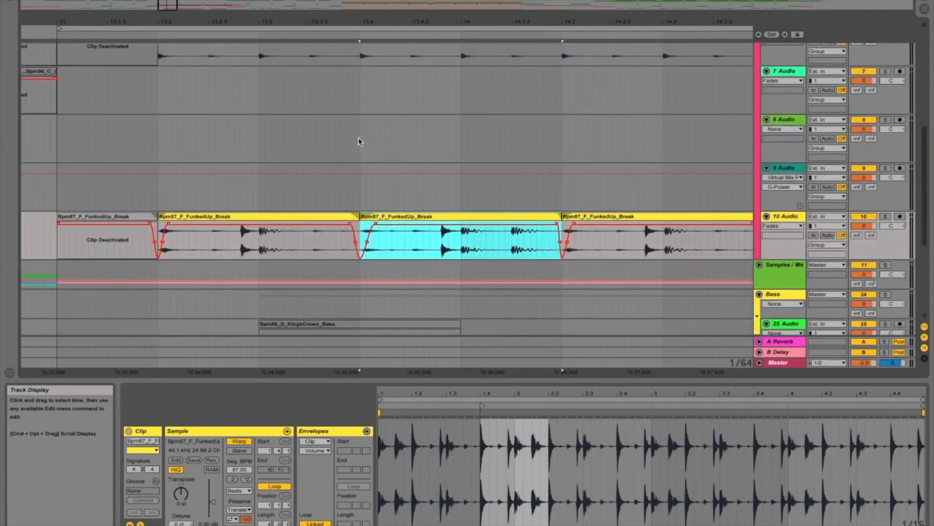
{"action": "left_click_drag", "start_coordinate": [385, 26], "coordinate": [385, 3]}
{"action": "scroll", "coordinate": [361, 179], "scroll_direction": "up", "scroll_amount": 3}
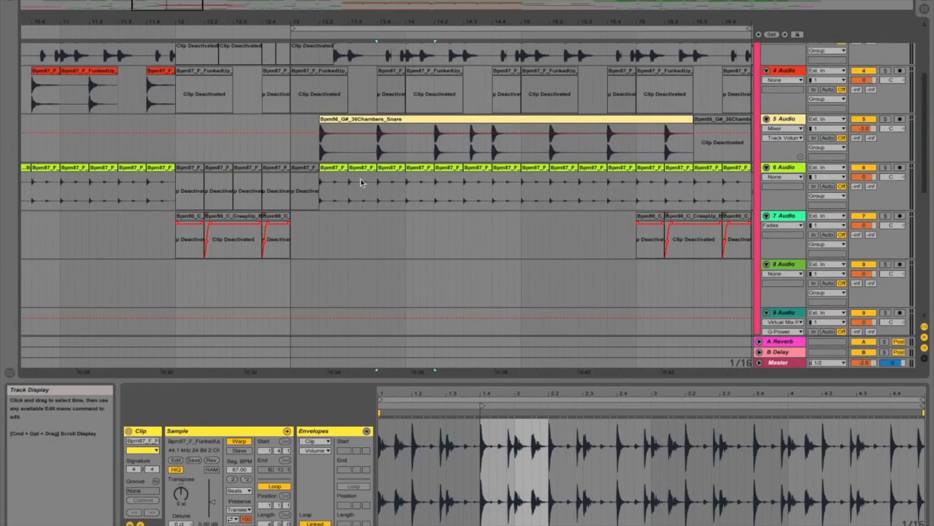
{"action": "scroll", "coordinate": [360, 179], "scroll_direction": "up", "scroll_amount": 2}
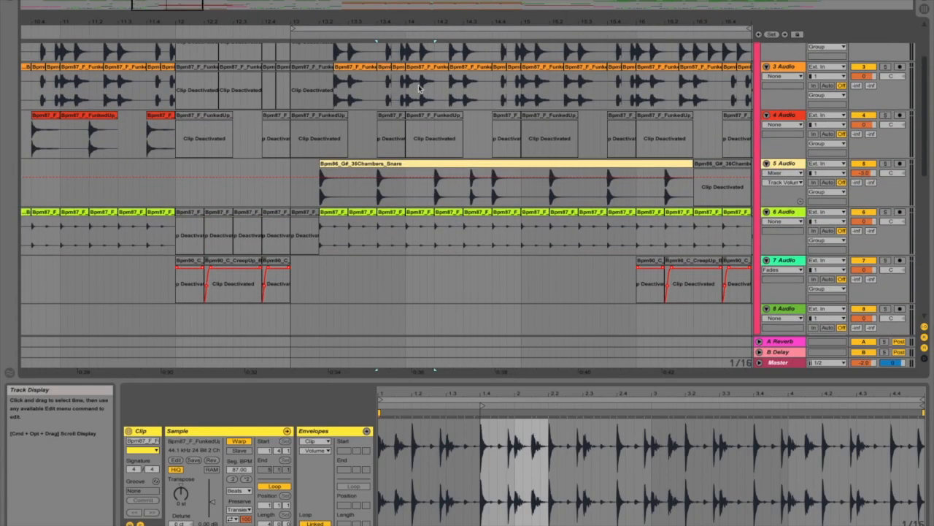
{"action": "left_click", "coordinate": [421, 71]}
{"action": "scroll", "coordinate": [431, 102], "scroll_direction": "up", "scroll_amount": 3}
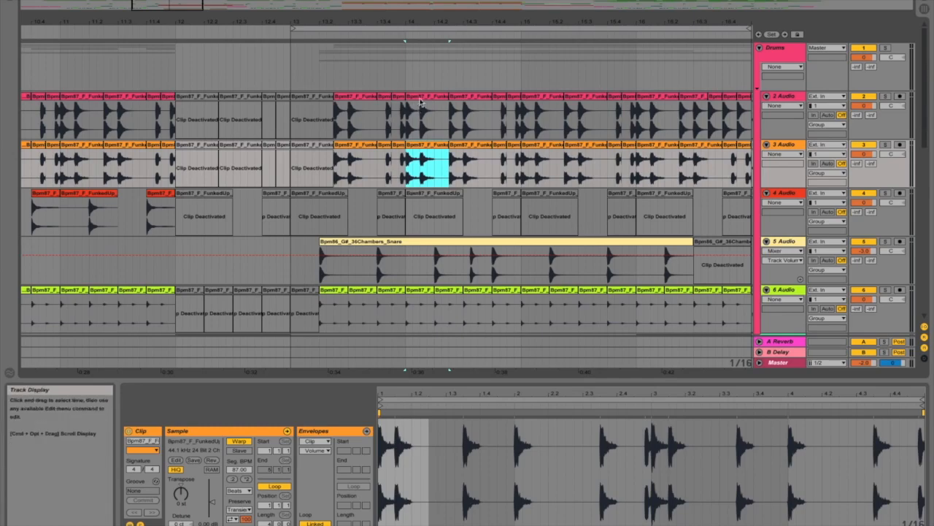
{"action": "key", "text": "space"}
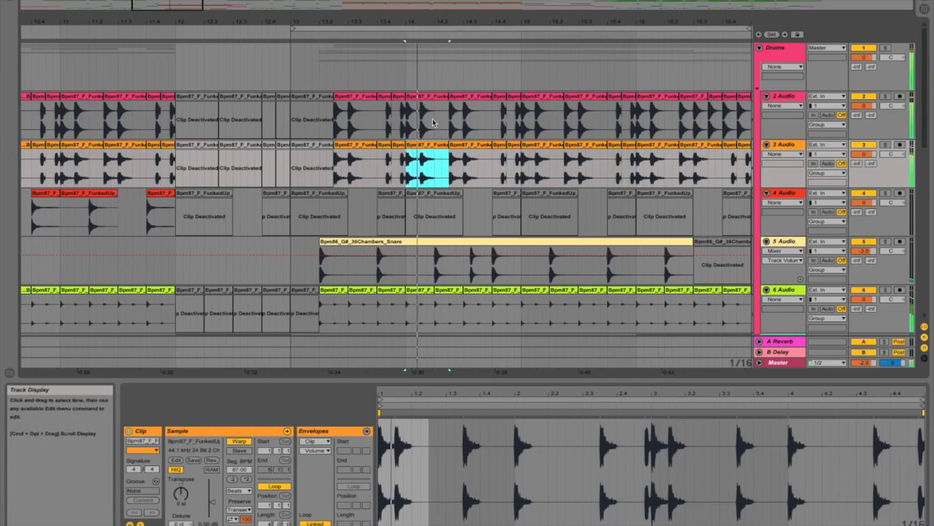
Step: Solo 10 Audio to audition its break slices from bar 14, clear the solo, and compare them with the 36Chambers snare on 5 Audio
{"action": "scroll", "coordinate": [422, 173], "scroll_direction": "down", "scroll_amount": 5}
{"action": "scroll", "coordinate": [421, 173], "scroll_direction": "down", "scroll_amount": 3}
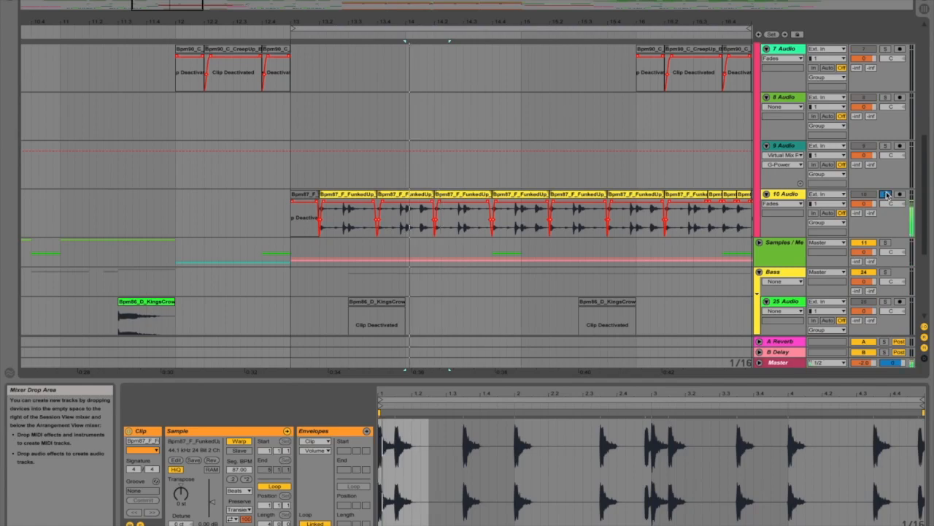
{"action": "left_click", "coordinate": [885, 195]}
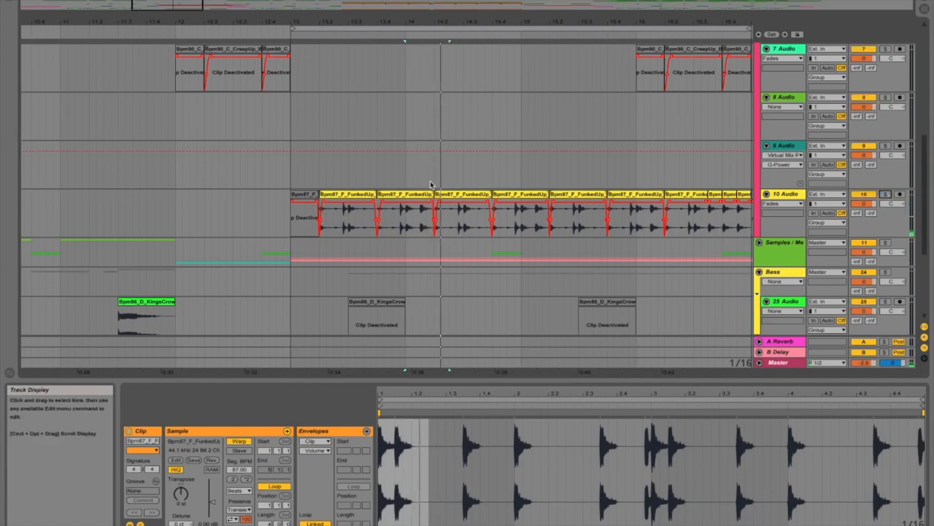
{"action": "scroll", "coordinate": [445, 185], "scroll_direction": "up", "scroll_amount": 5}
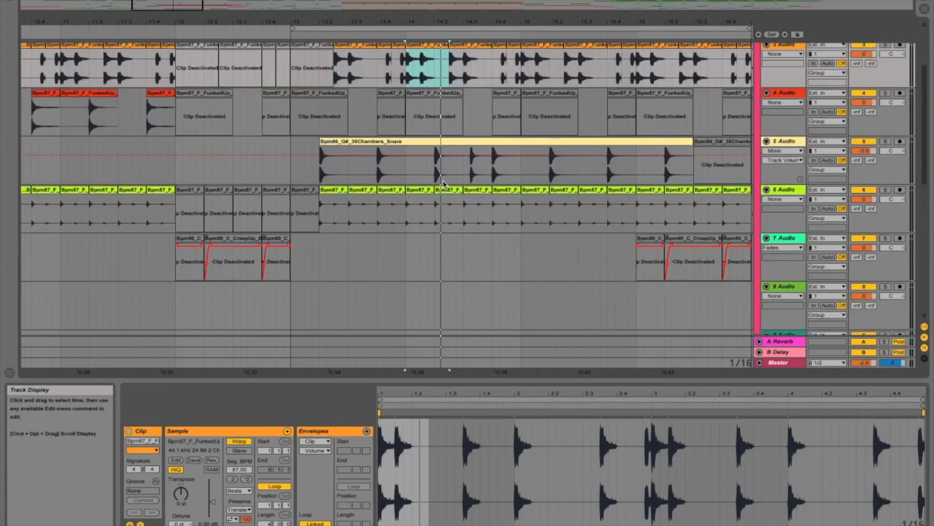
{"action": "scroll", "coordinate": [443, 185], "scroll_direction": "down", "scroll_amount": 5}
{"action": "scroll", "coordinate": [444, 184], "scroll_direction": "up", "scroll_amount": 5}
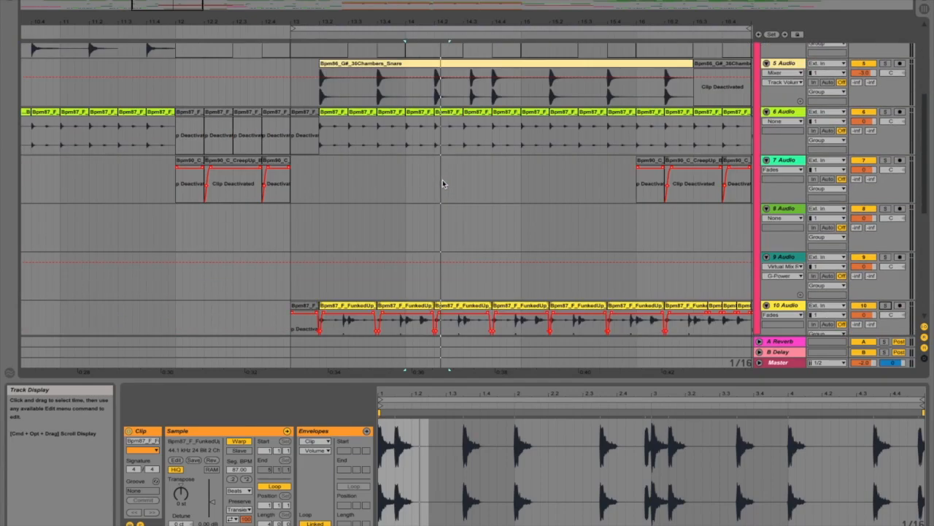
{"action": "scroll", "coordinate": [442, 183], "scroll_direction": "down", "scroll_amount": 2}
Step: Collapse the Drums group and move the Bass group directly beneath it, above the Samples group
{"action": "left_click_drag", "start_coordinate": [514, 24], "coordinate": [407, 1]}
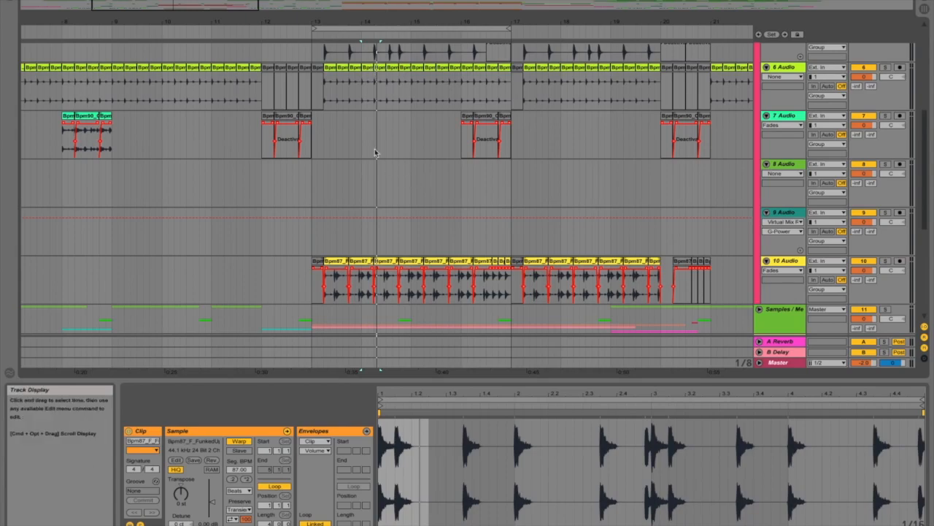
{"action": "left_click_drag", "start_coordinate": [381, 20], "coordinate": [413, 12]}
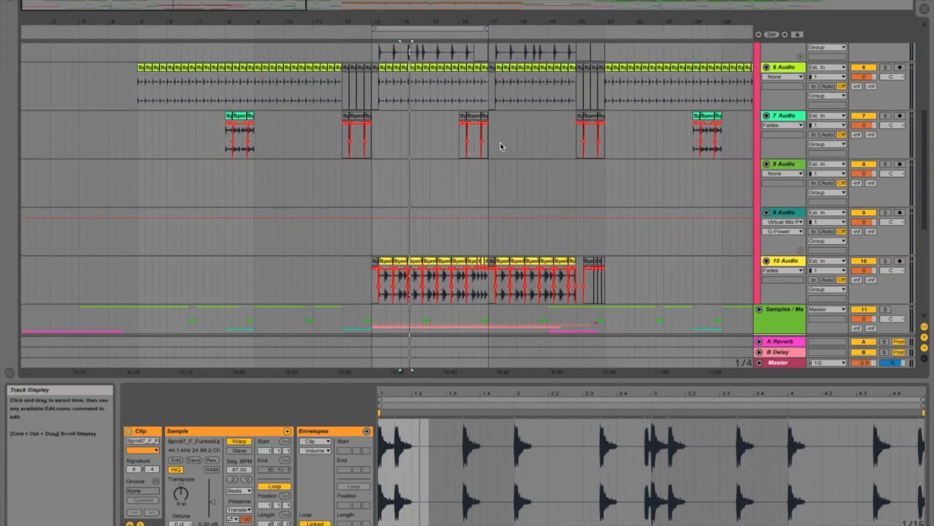
{"action": "scroll", "coordinate": [501, 146], "scroll_direction": "up", "scroll_amount": 5}
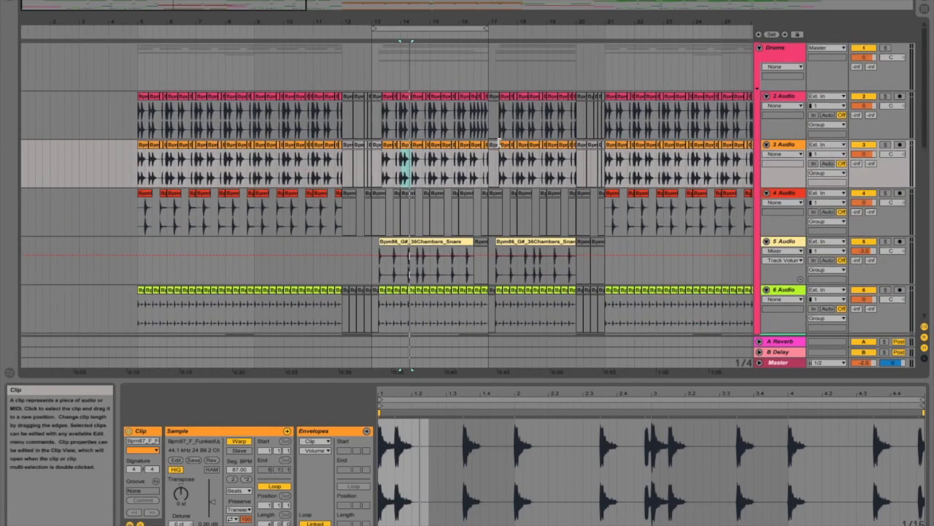
{"action": "left_click", "coordinate": [757, 47]}
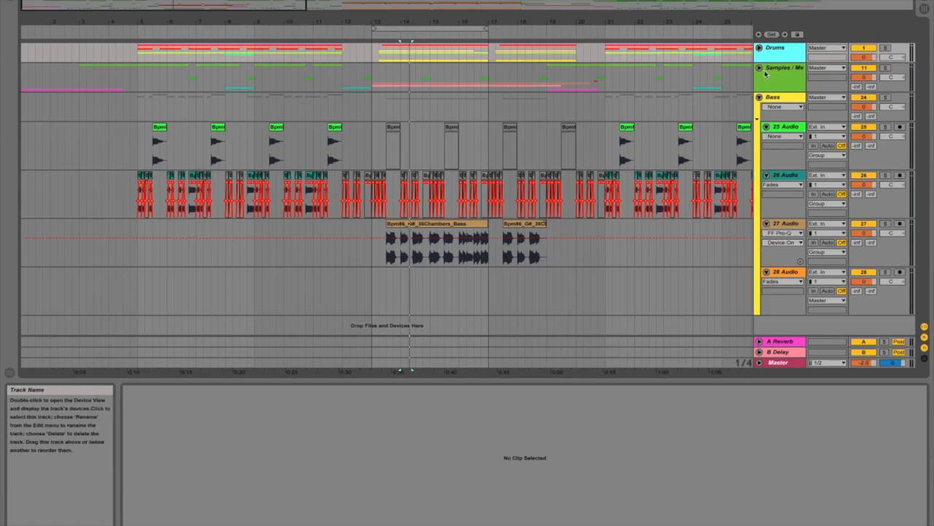
{"action": "left_click_drag", "start_coordinate": [787, 73], "coordinate": [788, 71]}
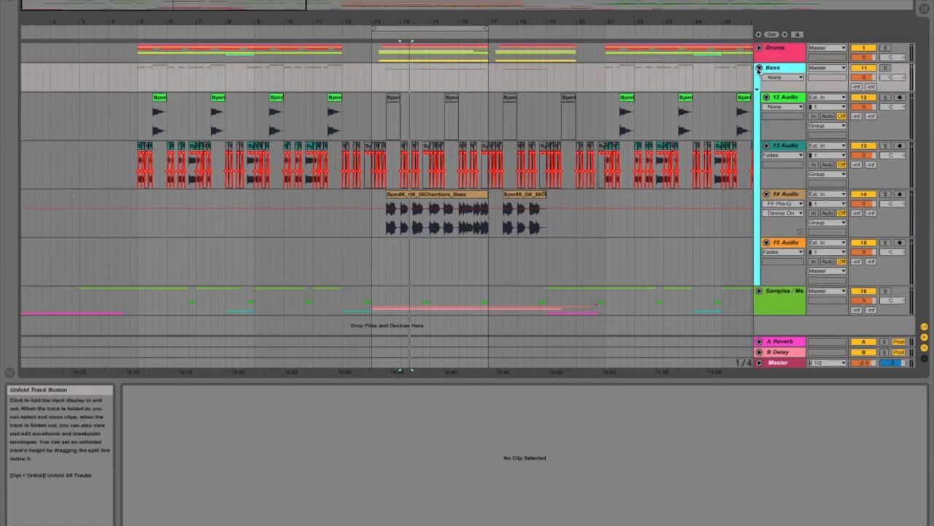
Step: Inspect the first CreepUp bass clip at bar 5 on 13 Audio and solo the Bass group
{"action": "left_click_drag", "start_coordinate": [131, 21], "coordinate": [134, 67]}
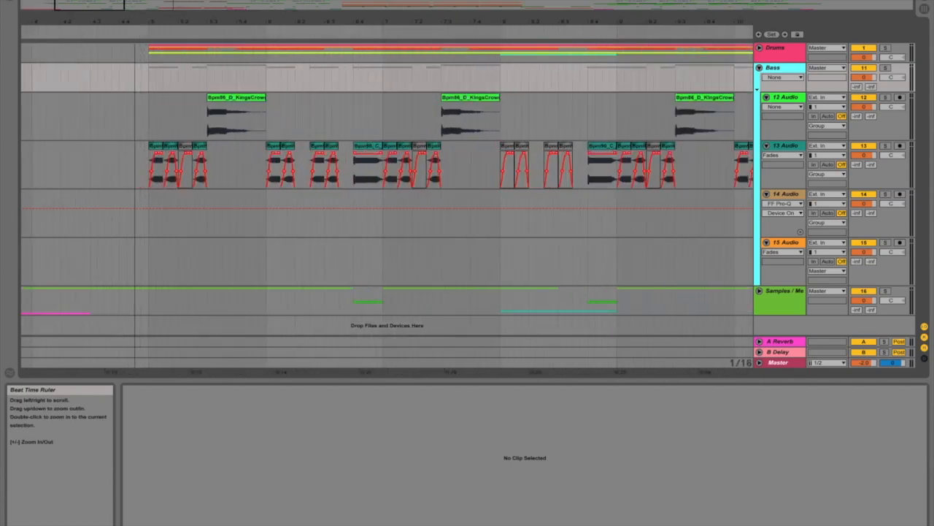
{"action": "left_click", "coordinate": [156, 164]}
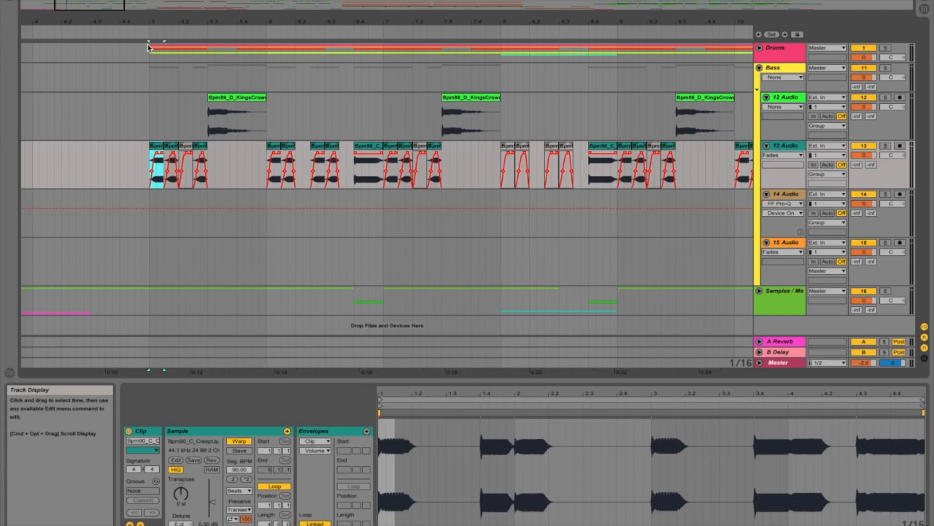
{"action": "left_click", "coordinate": [885, 67]}
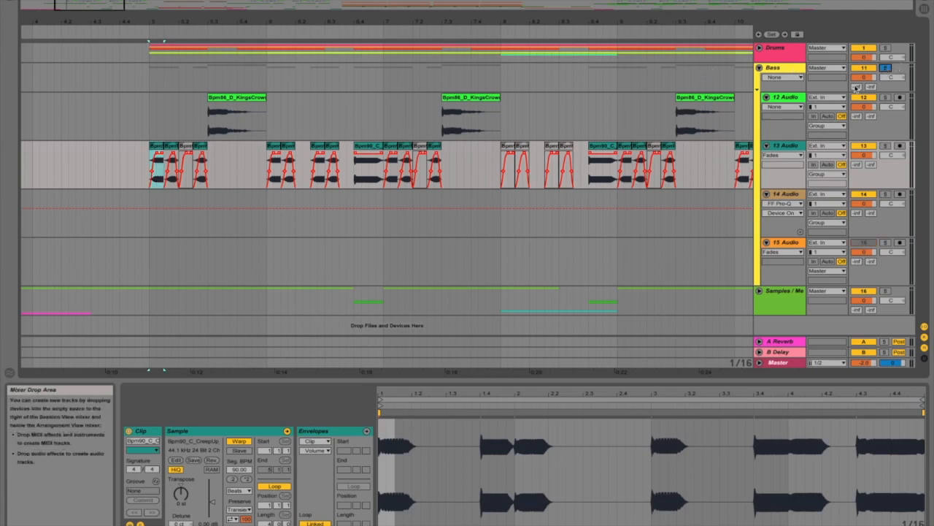
Step: Set the loop to bars 5 to 7, audition the soloed bass, and inspect the first KingsCrown clip on 12 Audio
{"action": "left_click_drag", "start_coordinate": [147, 103], "coordinate": [381, 119]}
{"action": "key", "text": "super+l"}
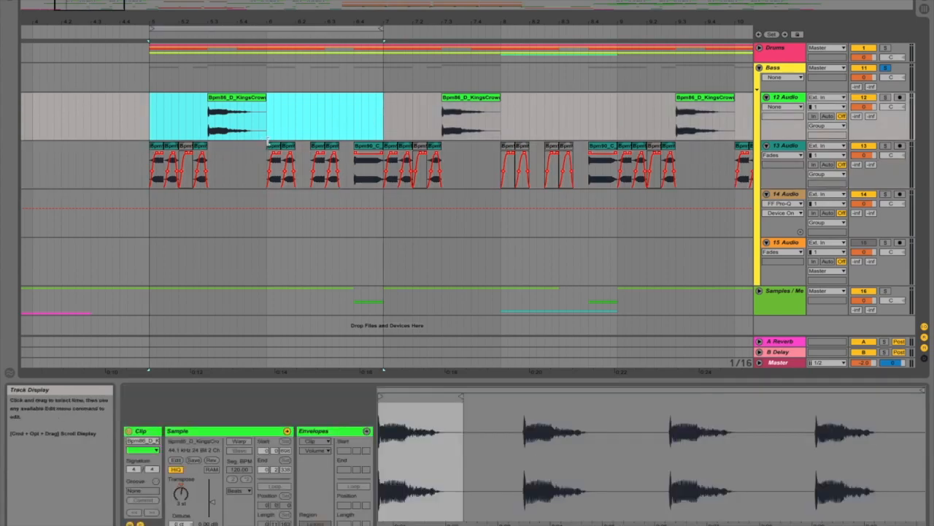
{"action": "key", "text": "space"}
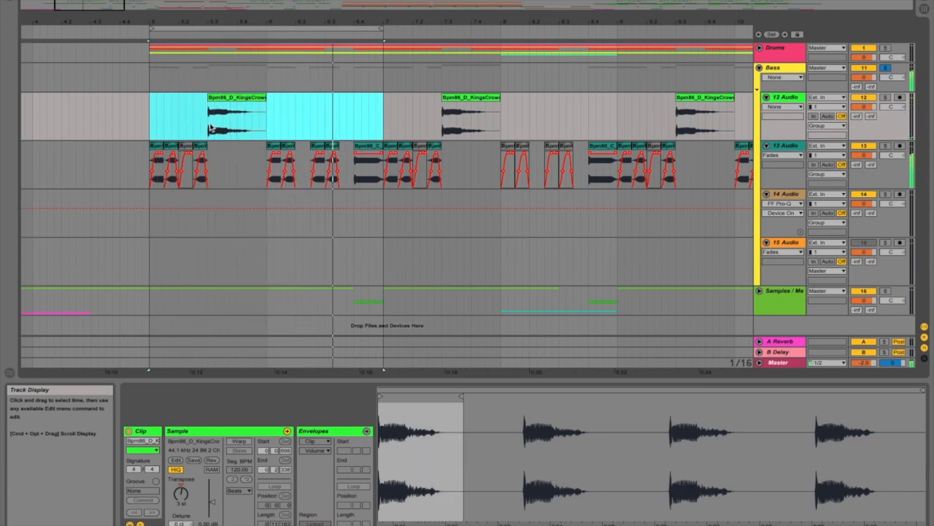
{"action": "key", "text": "space"}
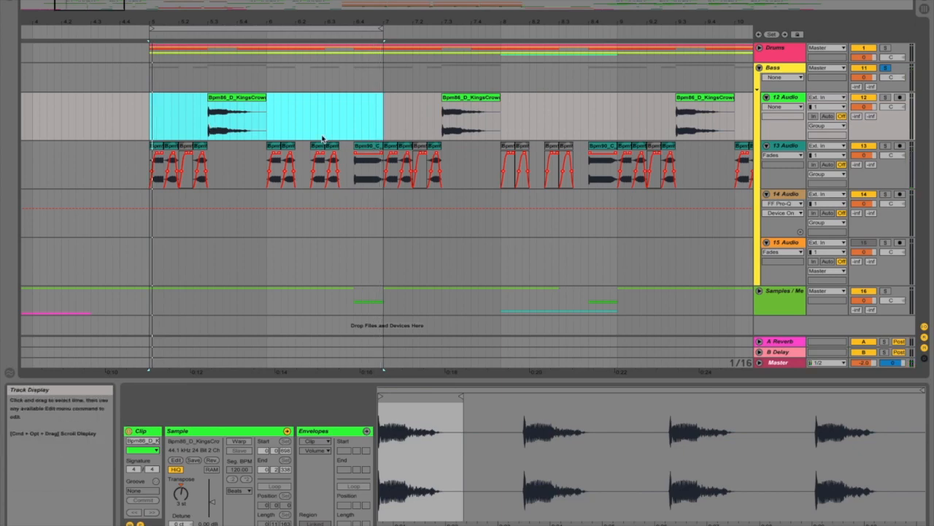
{"action": "left_click", "coordinate": [232, 114]}
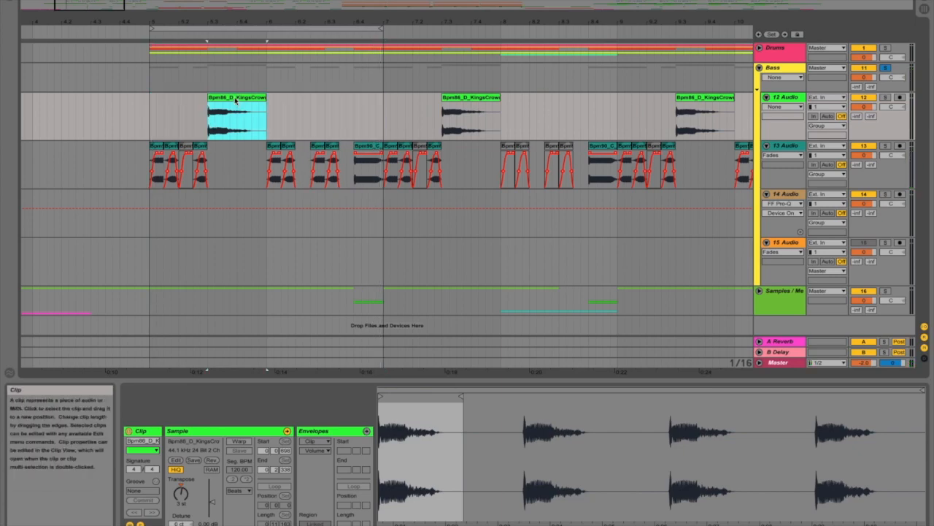
Step: Expand the Drums group, solo 2 Audio and 3 Audio, and play from bar 5 alongside the Bass group
{"action": "left_click", "coordinate": [148, 107]}
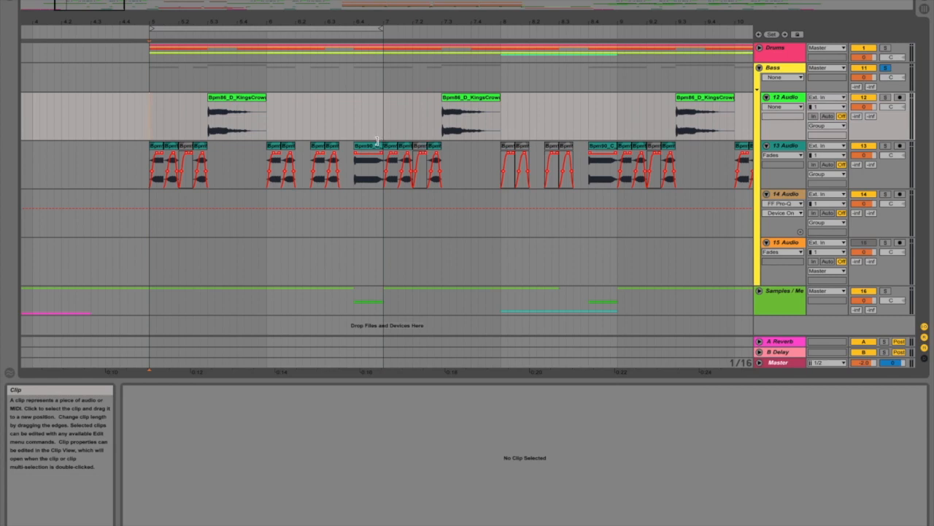
{"action": "left_click", "coordinate": [759, 48]}
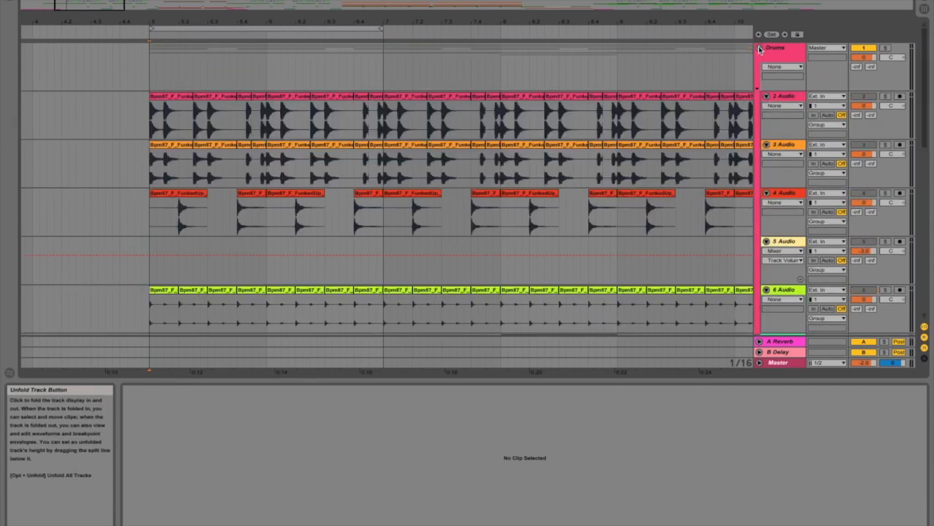
{"action": "left_click", "coordinate": [884, 95]}
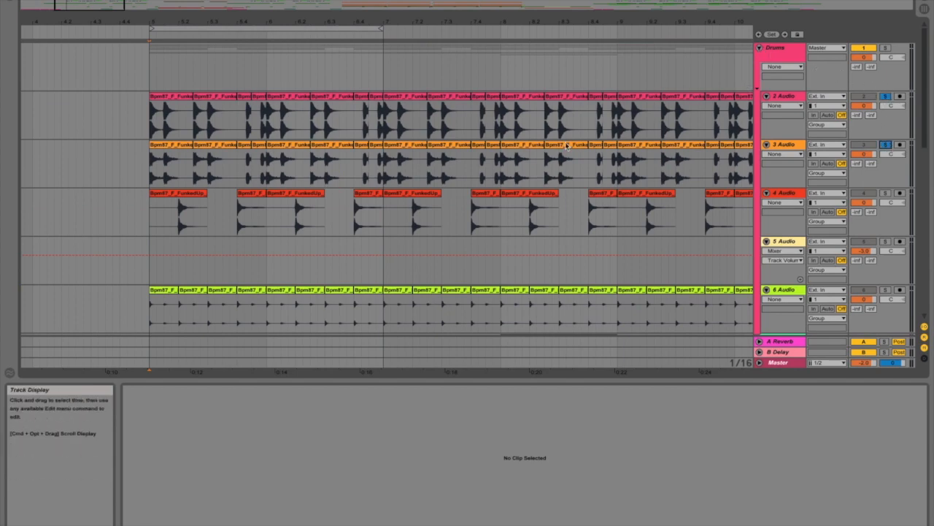
{"action": "scroll", "coordinate": [566, 146], "scroll_direction": "down", "scroll_amount": 10}
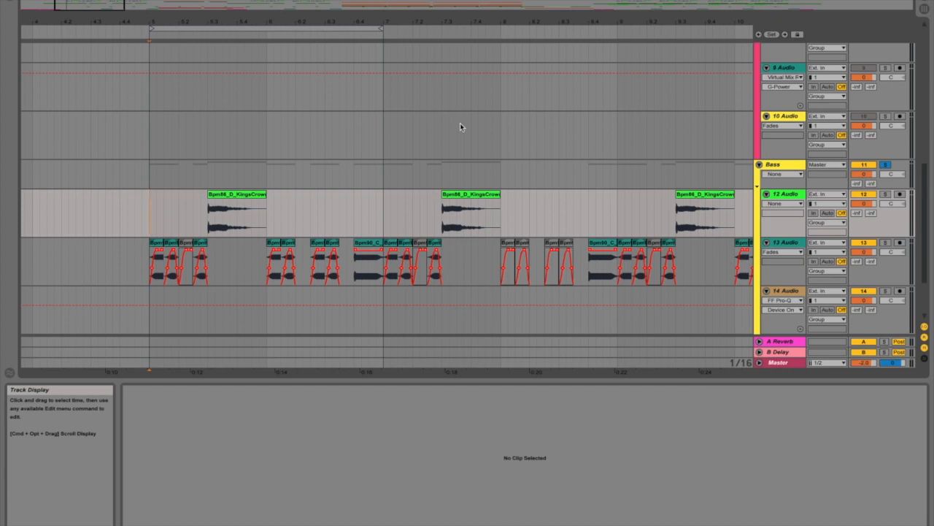
{"action": "scroll", "coordinate": [460, 127], "scroll_direction": "down", "scroll_amount": 1}
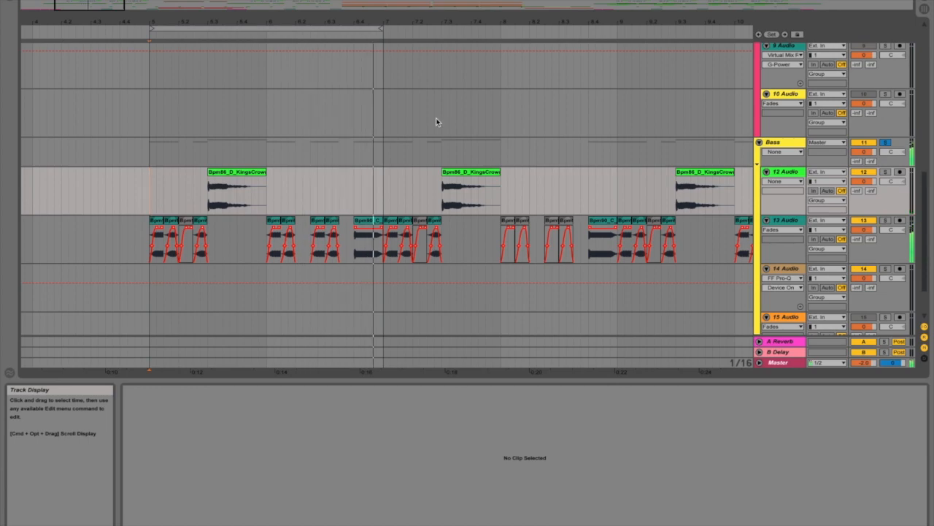
Step: Replace the individual drum solos with a solo on the whole Drums group, and return the solo to Bass for playback
{"action": "scroll", "coordinate": [436, 122], "scroll_direction": "up", "scroll_amount": 10}
{"action": "scroll", "coordinate": [435, 121], "scroll_direction": "down", "scroll_amount": 5}
{"action": "scroll", "coordinate": [435, 122], "scroll_direction": "up", "scroll_amount": 5}
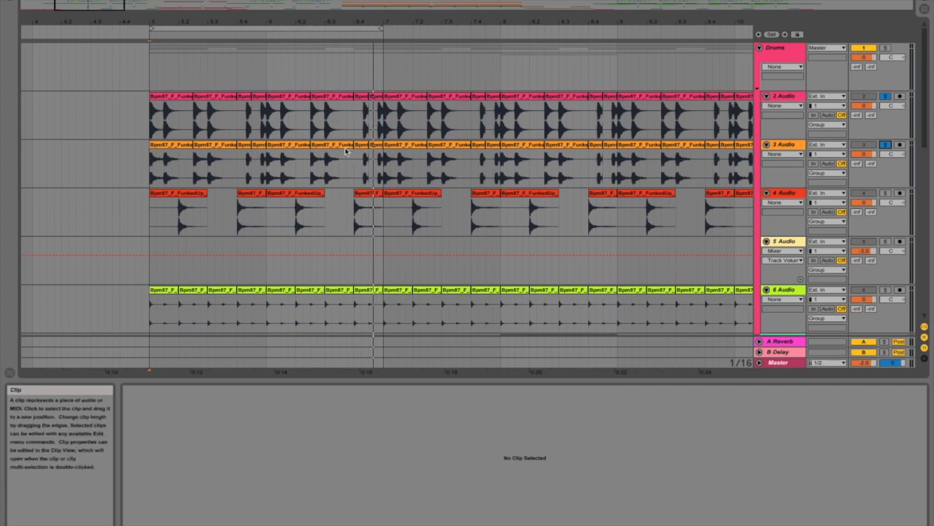
{"action": "left_click", "coordinate": [886, 194]}
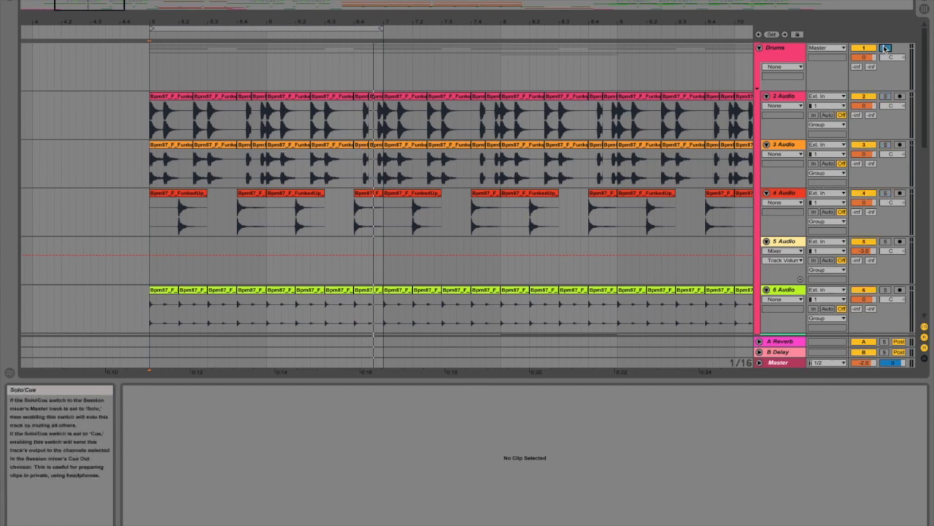
{"action": "scroll", "coordinate": [839, 121], "scroll_direction": "down", "scroll_amount": 8}
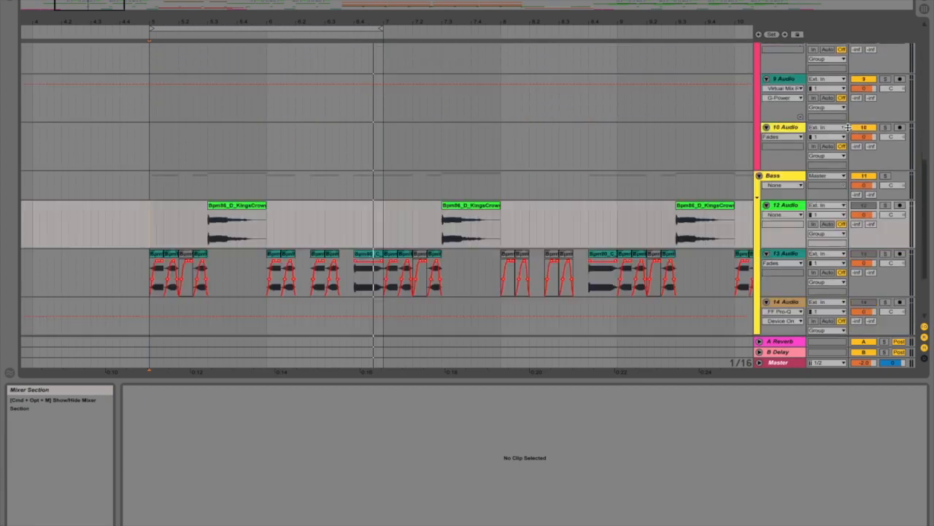
{"action": "left_click", "coordinate": [885, 176]}
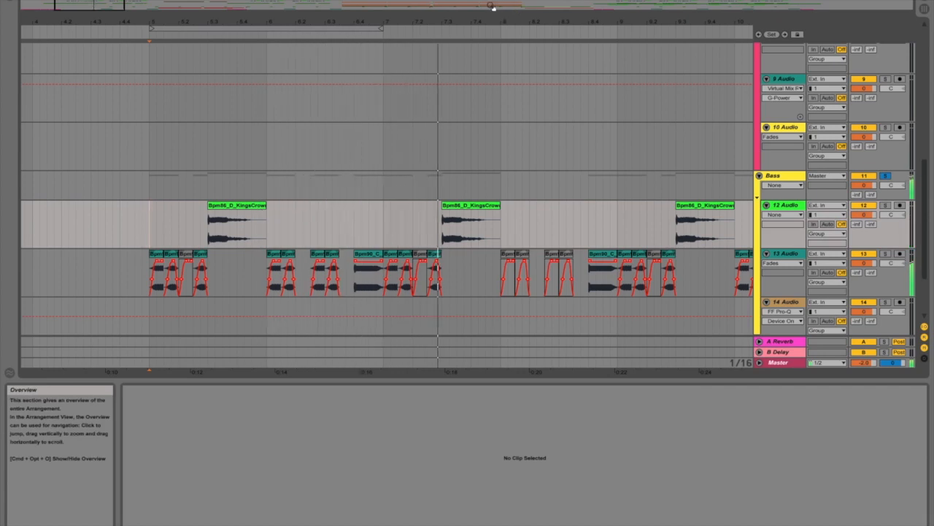
Step: Set the playback start to bar 13 on 14 Audio and compare its bass clips with the break slices on 10 Audio
{"action": "left_click_drag", "start_coordinate": [489, 21], "coordinate": [326, 2]}
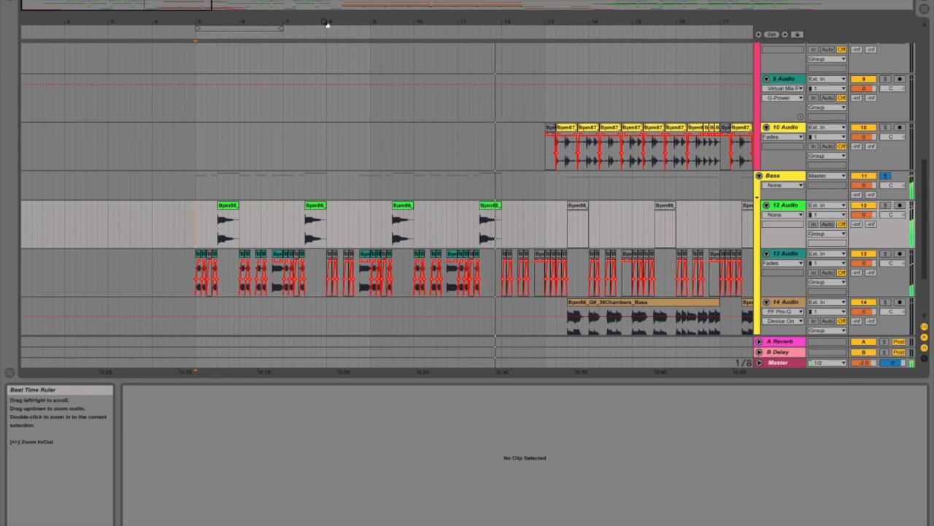
{"action": "scroll", "coordinate": [560, 188], "scroll_direction": "down", "scroll_amount": 3}
{"action": "left_click_drag", "start_coordinate": [595, 27], "coordinate": [425, 29]}
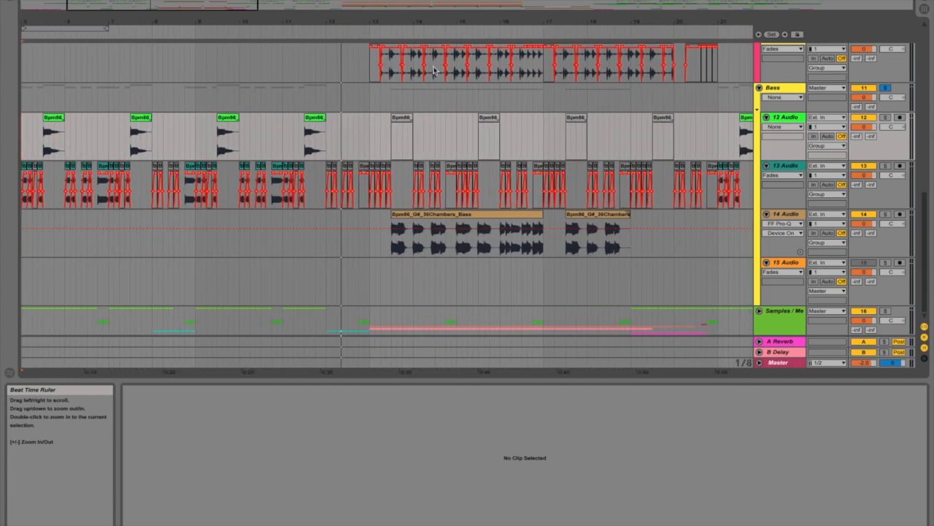
{"action": "left_click", "coordinate": [370, 218]}
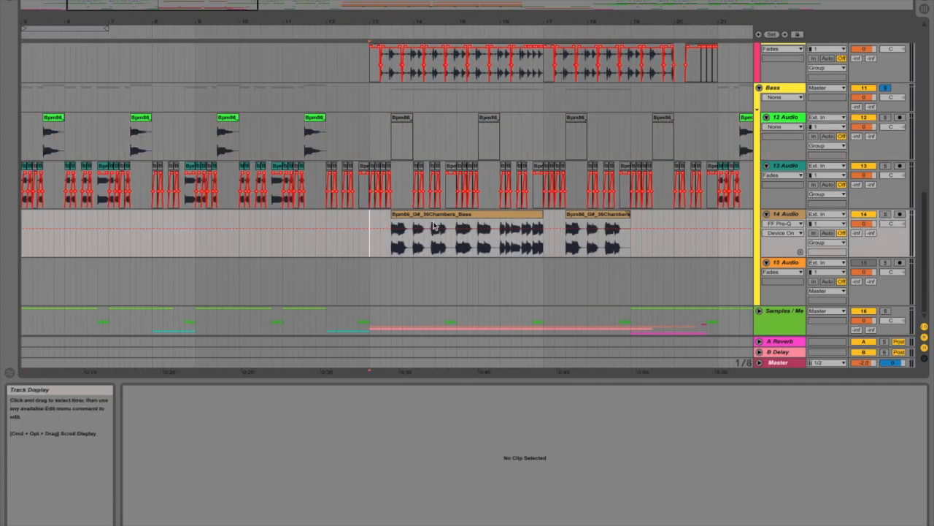
{"action": "scroll", "coordinate": [434, 226], "scroll_direction": "up", "scroll_amount": 5}
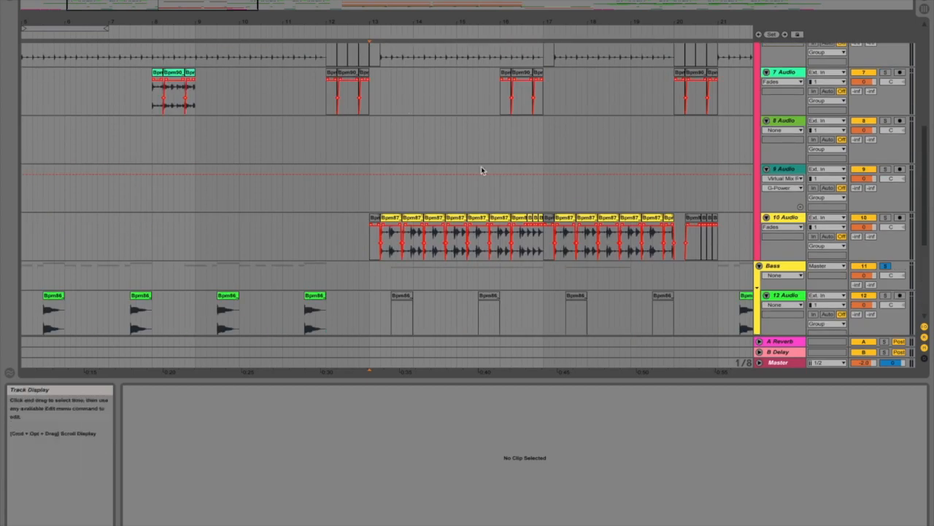
{"action": "scroll", "coordinate": [375, 96], "scroll_direction": "down", "scroll_amount": 1}
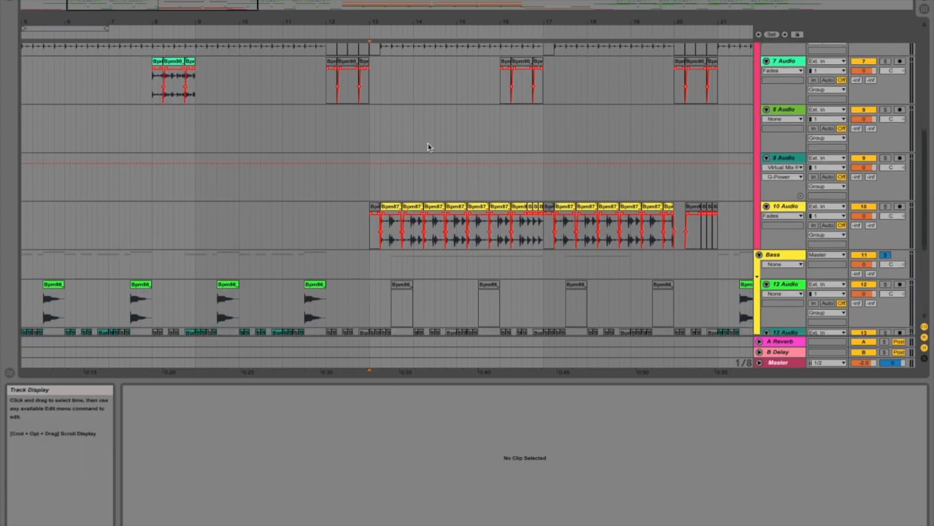
{"action": "scroll", "coordinate": [428, 146], "scroll_direction": "down", "scroll_amount": 5}
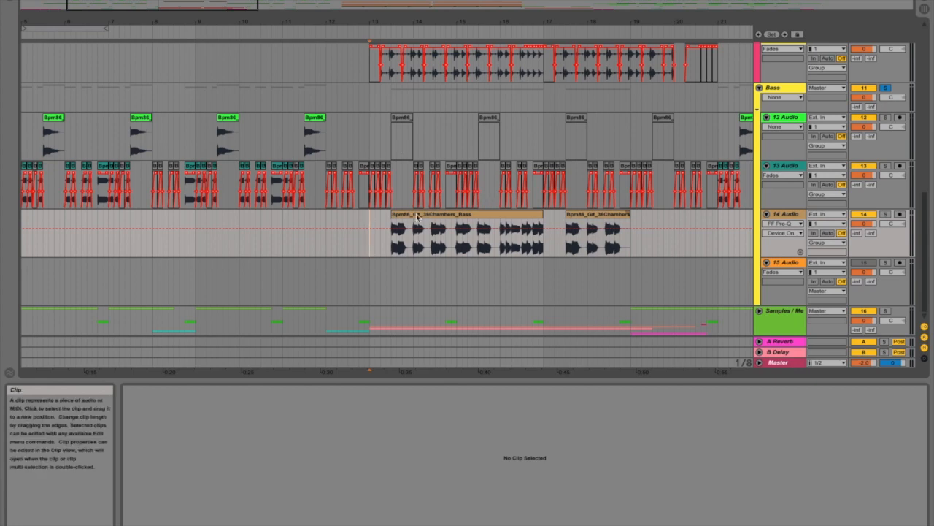
Step: Audition the first 36Chambers bass clip on 14 Audio, and review the surrounding bass arrangement across its sections
{"action": "left_click", "coordinate": [418, 216]}
{"action": "key", "text": "space"}
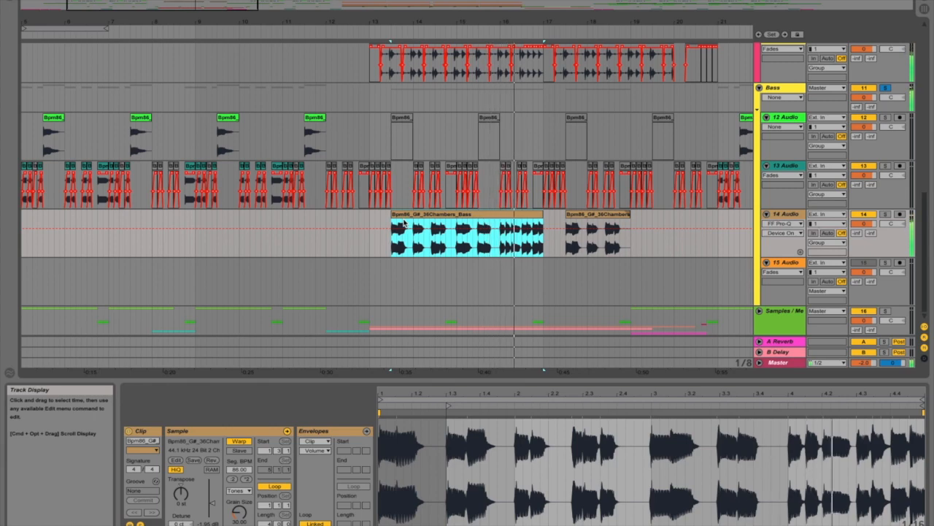
{"action": "key", "text": "space"}
{"action": "left_click_drag", "start_coordinate": [453, 23], "coordinate": [452, 6]}
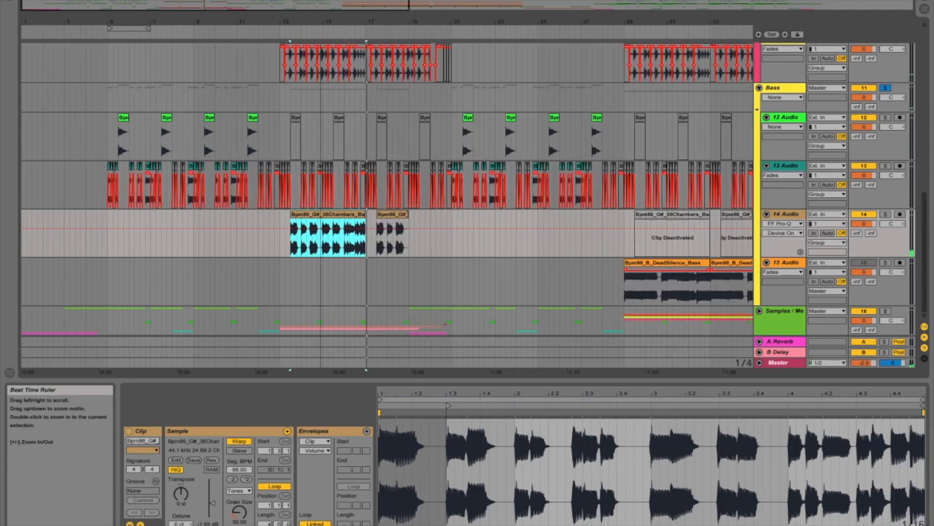
{"action": "left_click_drag", "start_coordinate": [283, 22], "coordinate": [365, 45]}
{"action": "scroll", "coordinate": [387, 63], "scroll_direction": "up", "scroll_amount": 5}
{"action": "scroll", "coordinate": [389, 86], "scroll_direction": "down", "scroll_amount": 5}
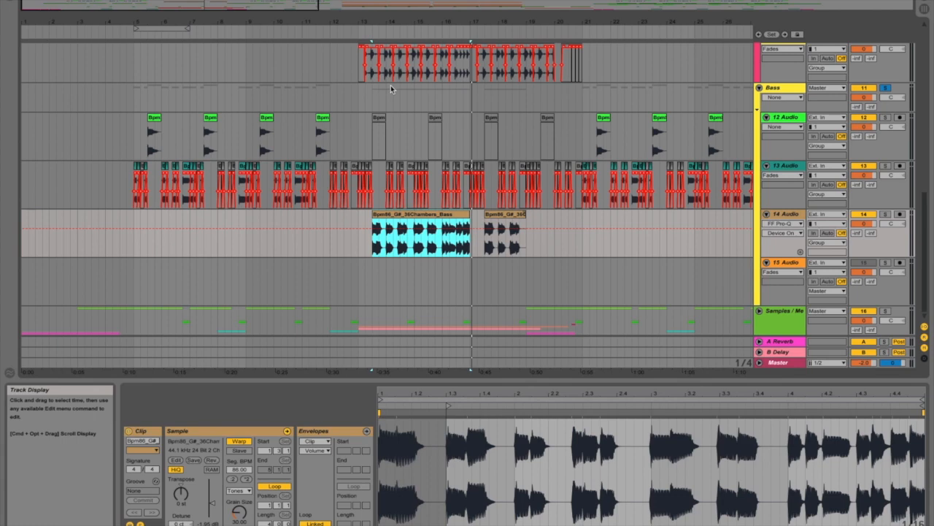
{"action": "left_click", "coordinate": [634, 0]}
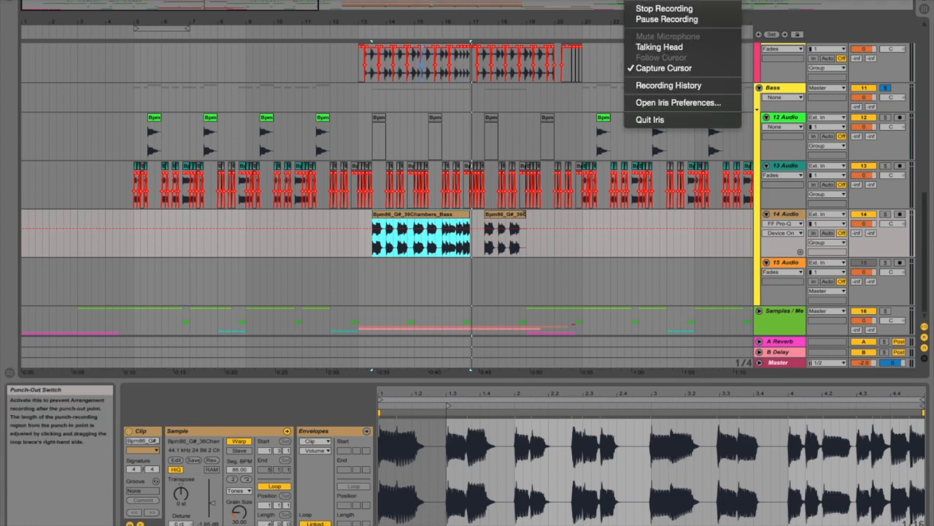